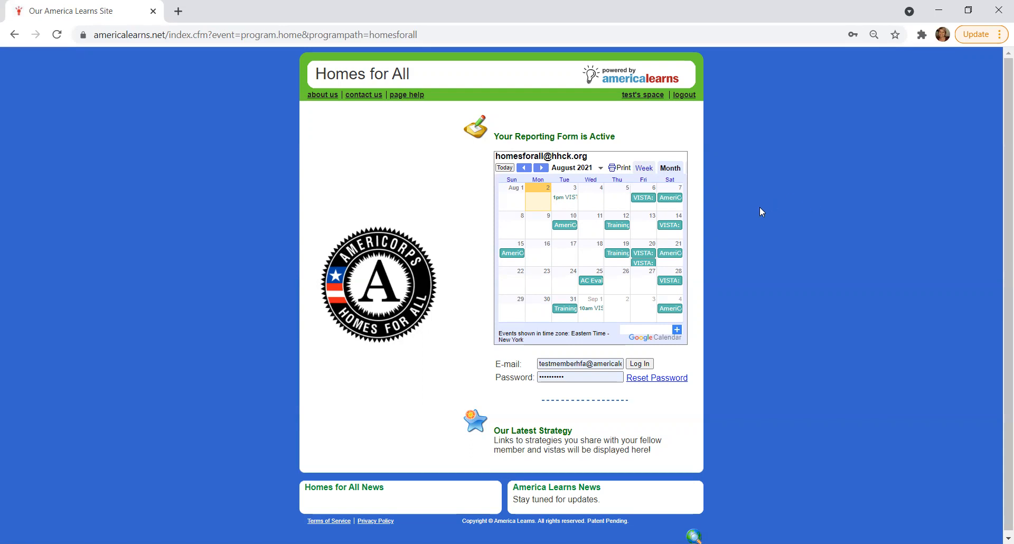
Go to the Homes for All site at americalearns.net/homesforall
left_click(418, 35)
key("ctrl+a")
key("BackSpace")
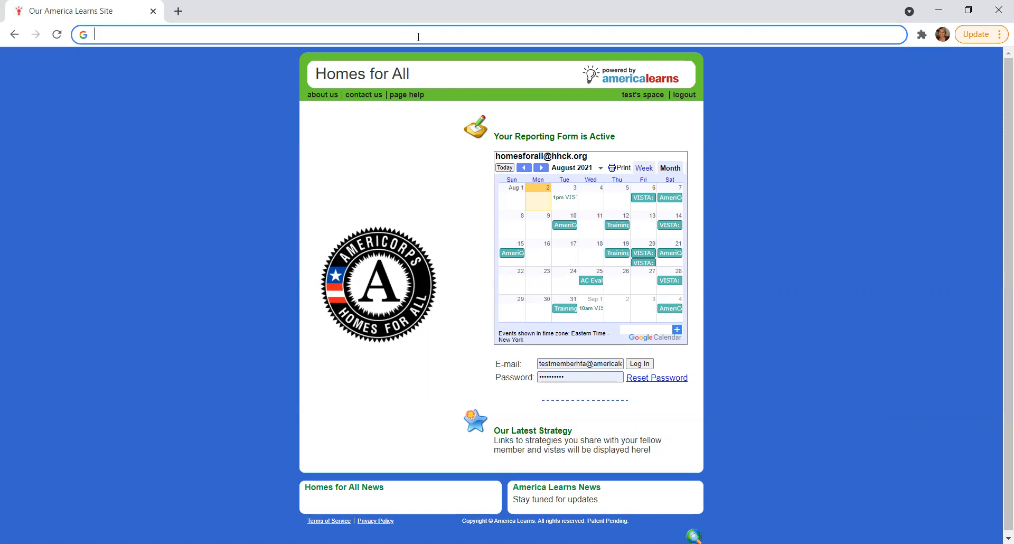
type("americal")
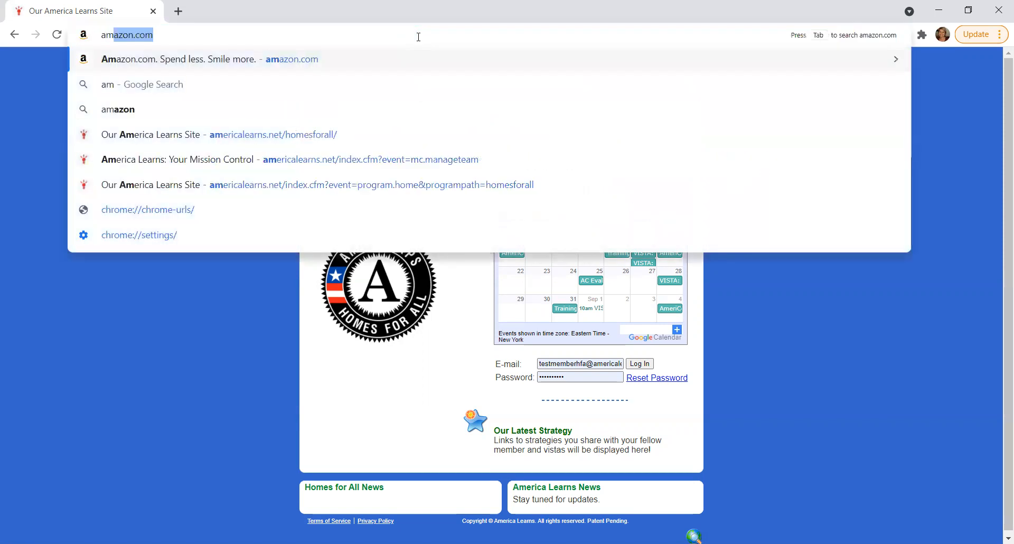
type("earns")
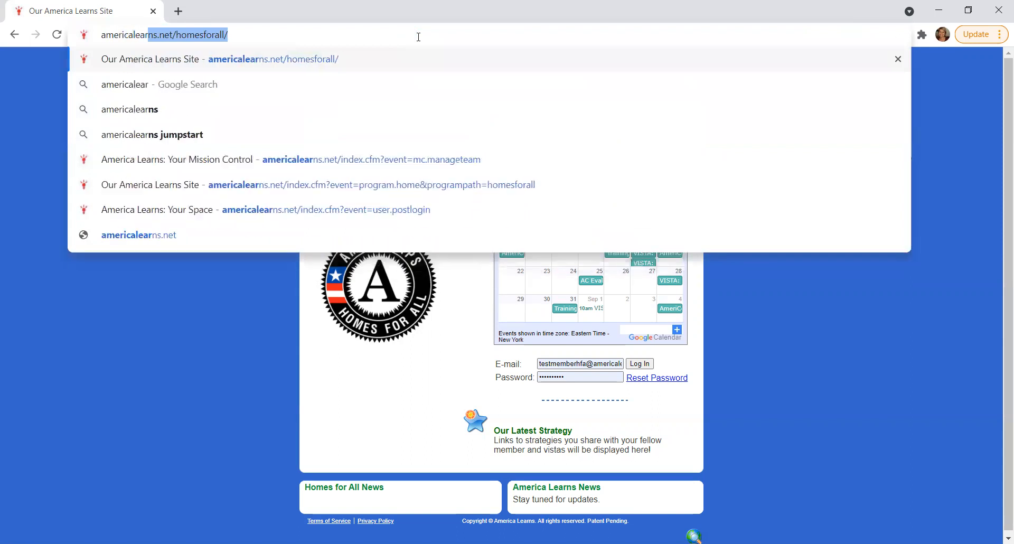
type(".ne")
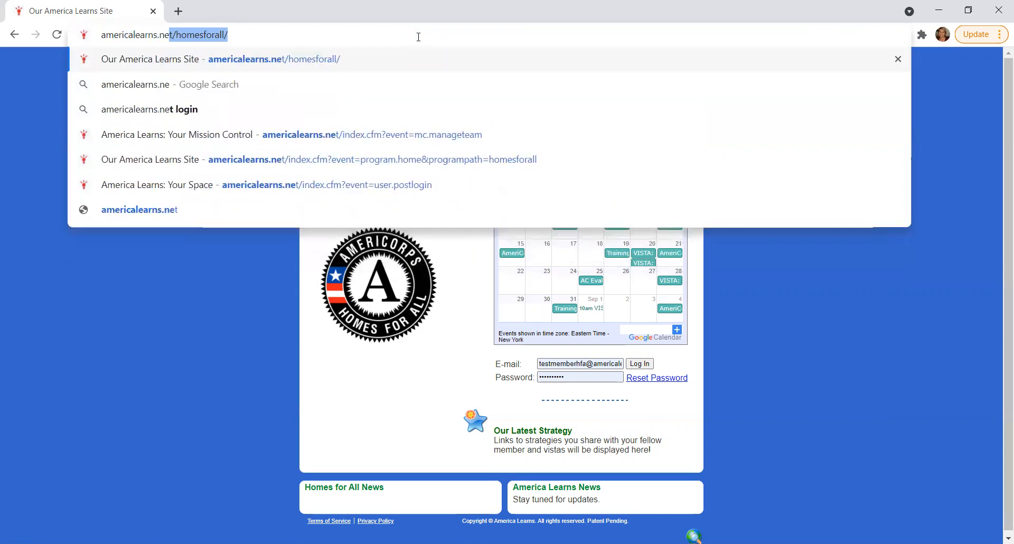
type("t/homesforall/")
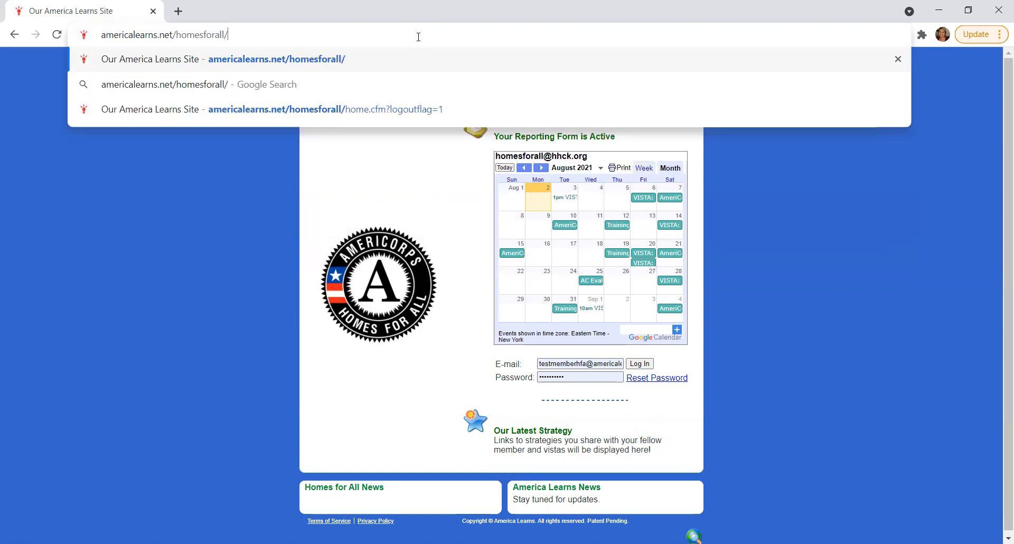
key("Return")
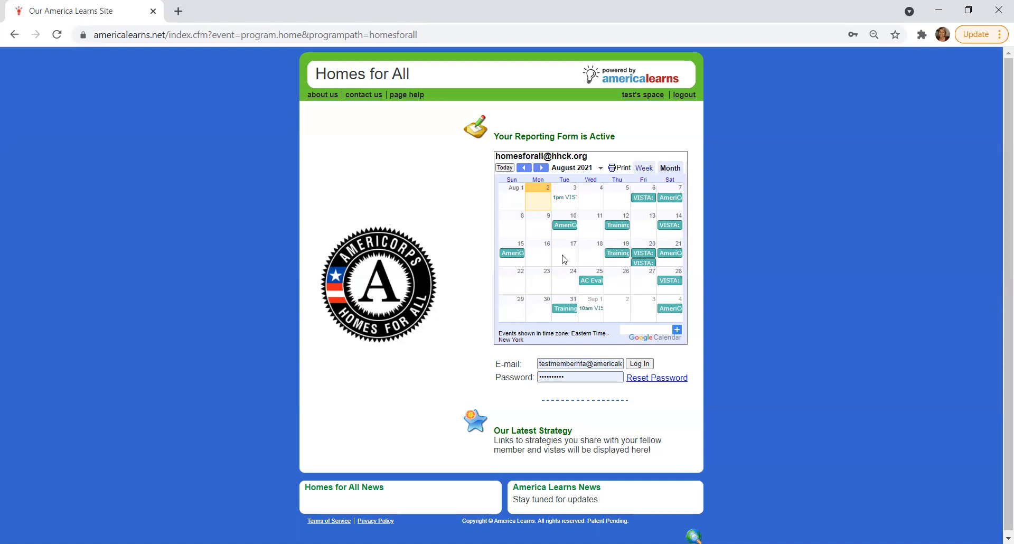
Log in with the prefilled e-mail and password, and open the member's profile for viewing and updating
left_click(584, 378)
left_click(645, 365)
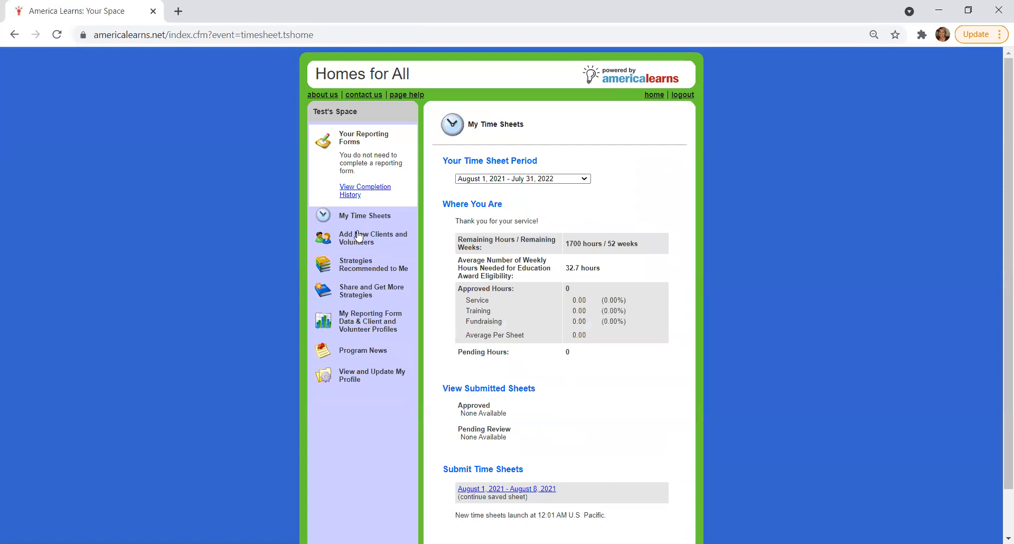
scroll(654, 315, "down", 1)
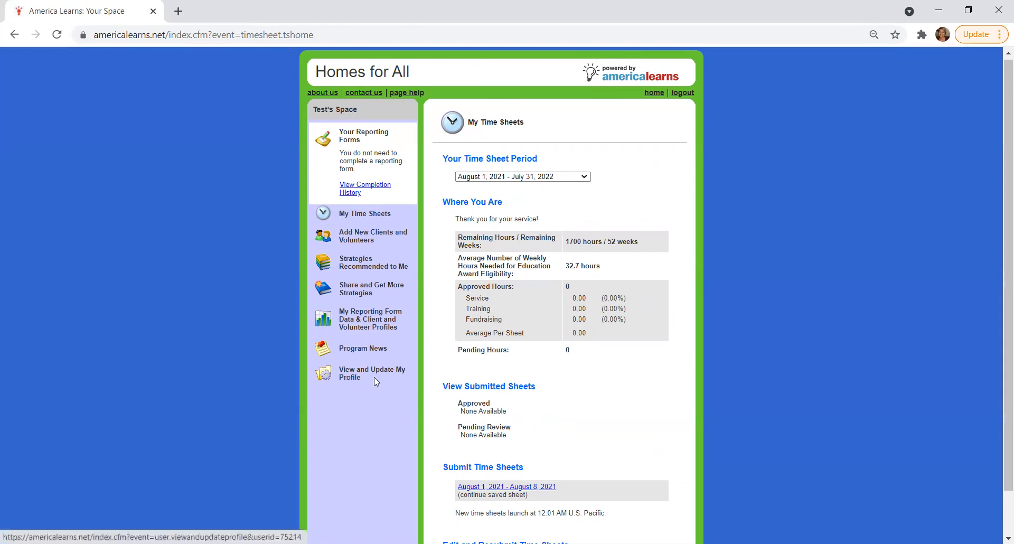
left_click(344, 384)
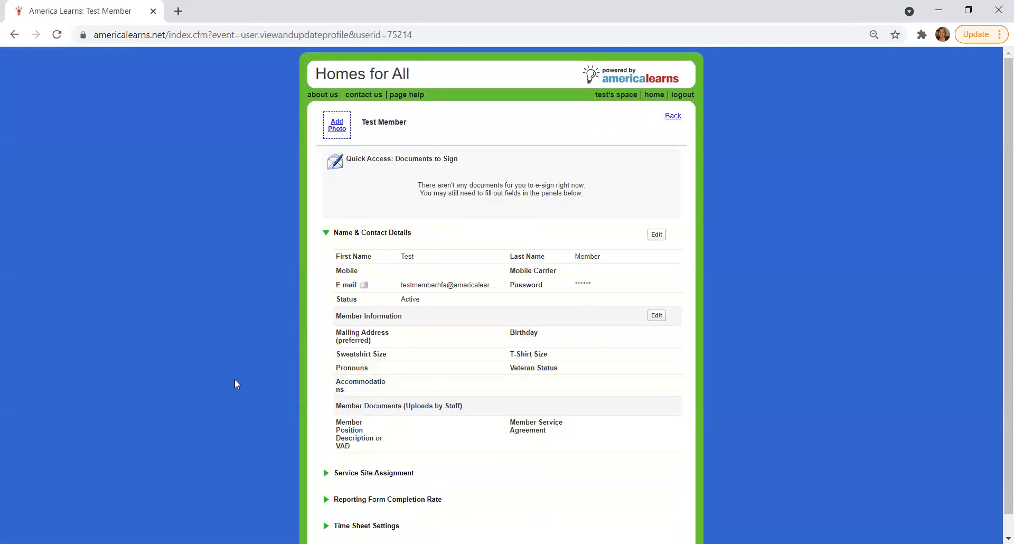
Review the editable Name & Contact Details, including the mobile device carrier choices, and close the form without changes
scroll(236, 384, "down", 1)
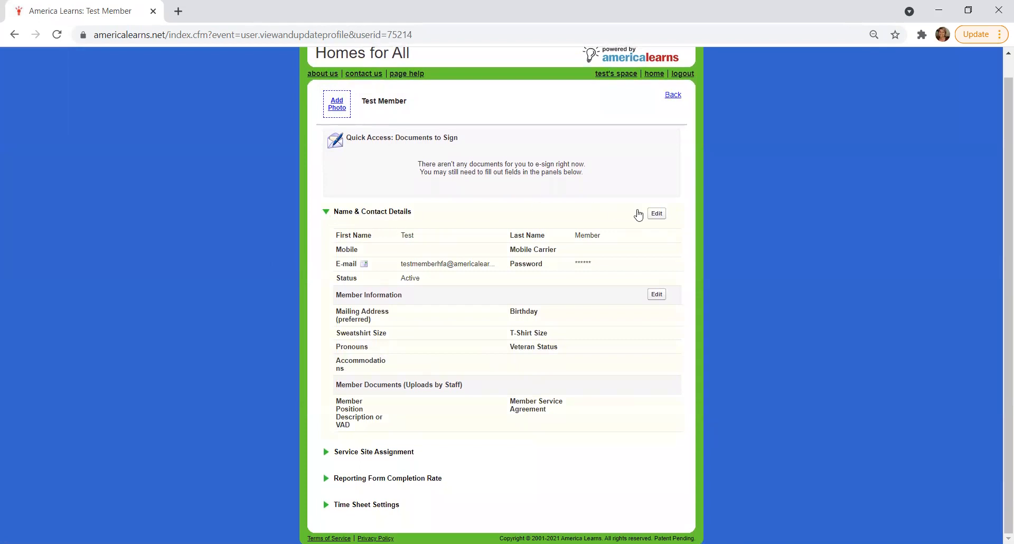
left_click(658, 214)
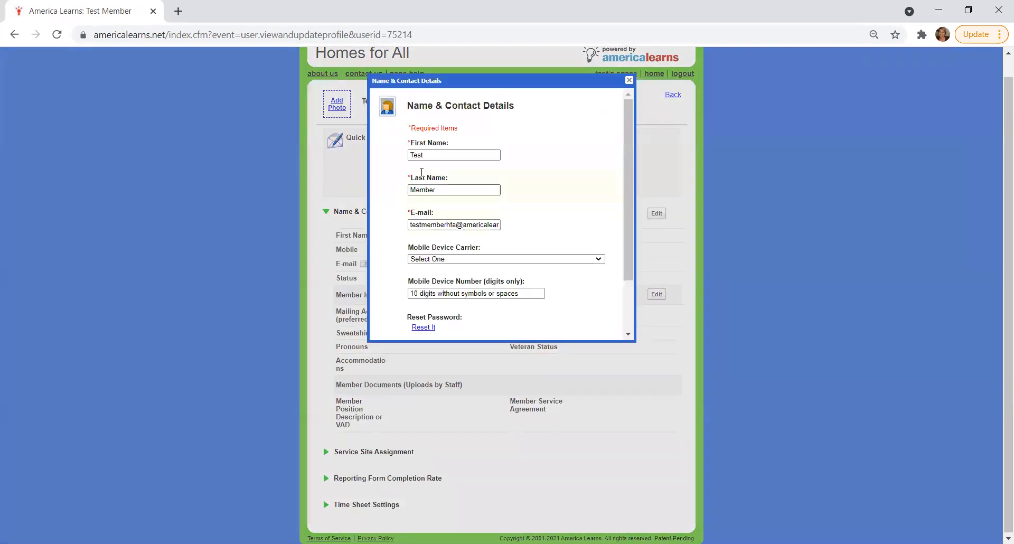
left_click_drag(628, 227, 628, 266)
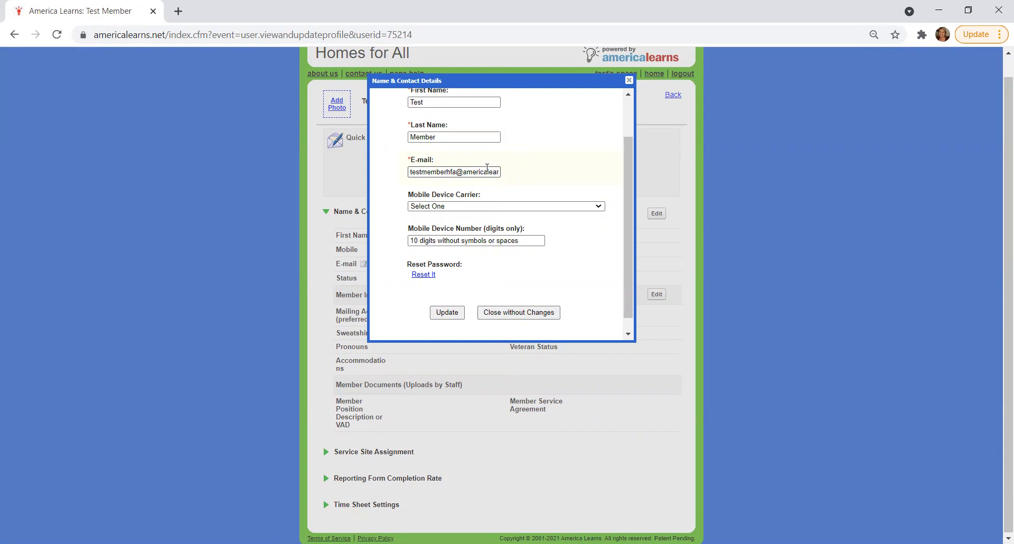
left_click(472, 207)
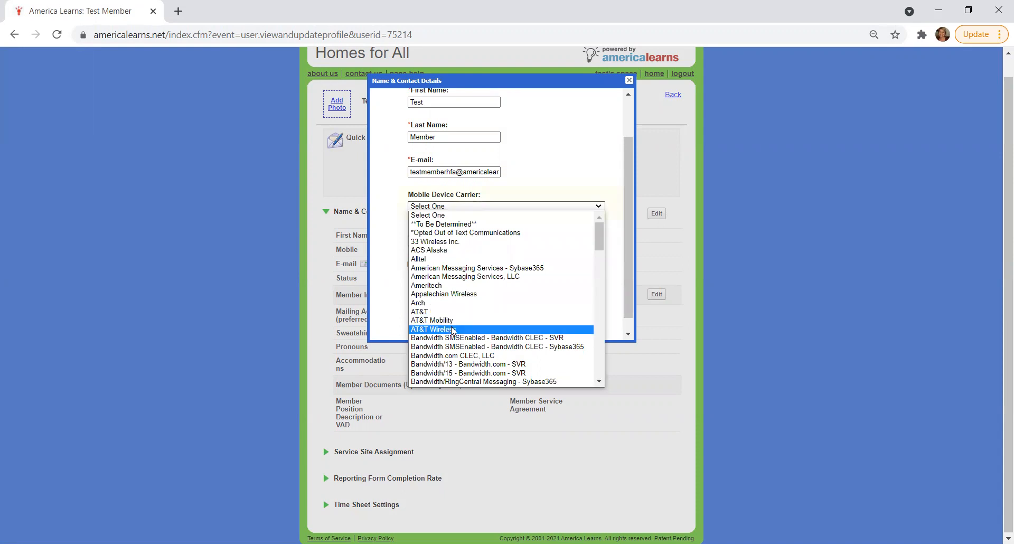
left_click(389, 227)
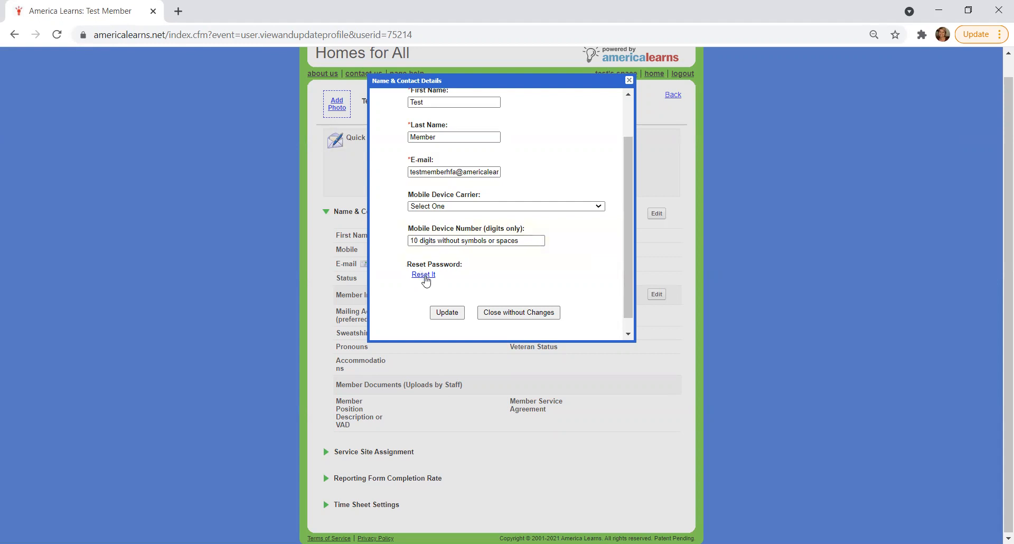
left_click(547, 316)
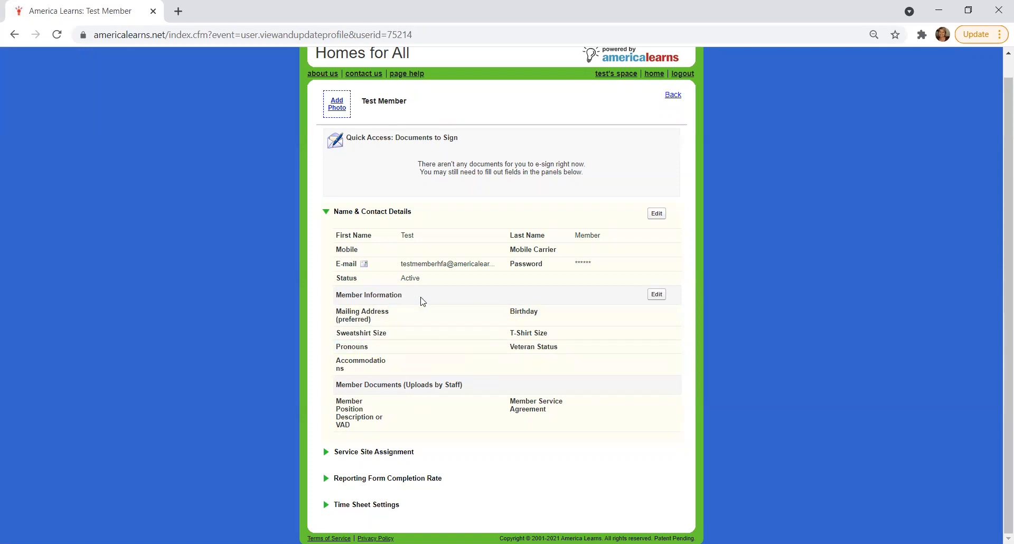
Review the Member Information form's fields from mailing address to veteran status, and close it without updating
left_click(656, 295)
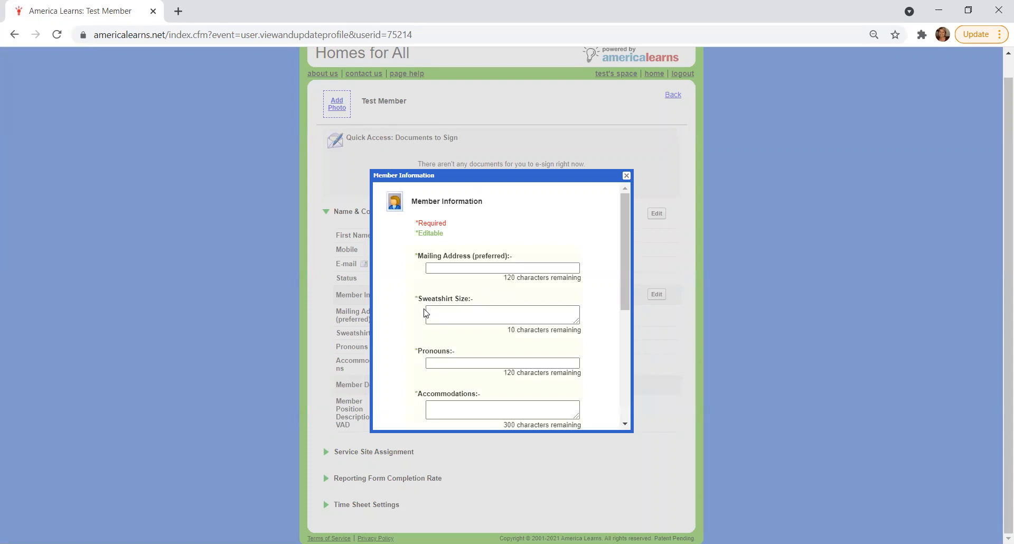
scroll(422, 311, "down", 2)
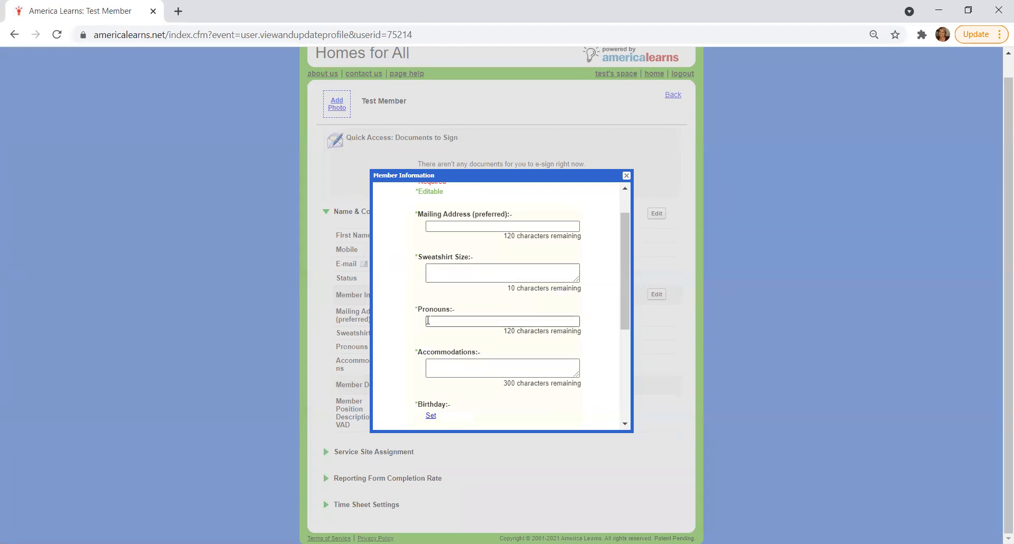
scroll(425, 326, "down", 1)
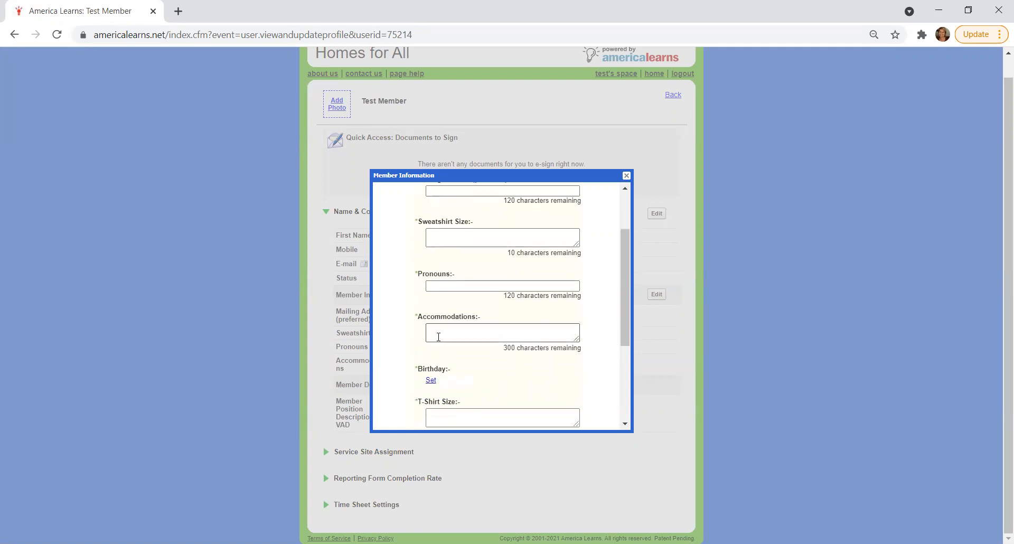
scroll(438, 336, "down", 1)
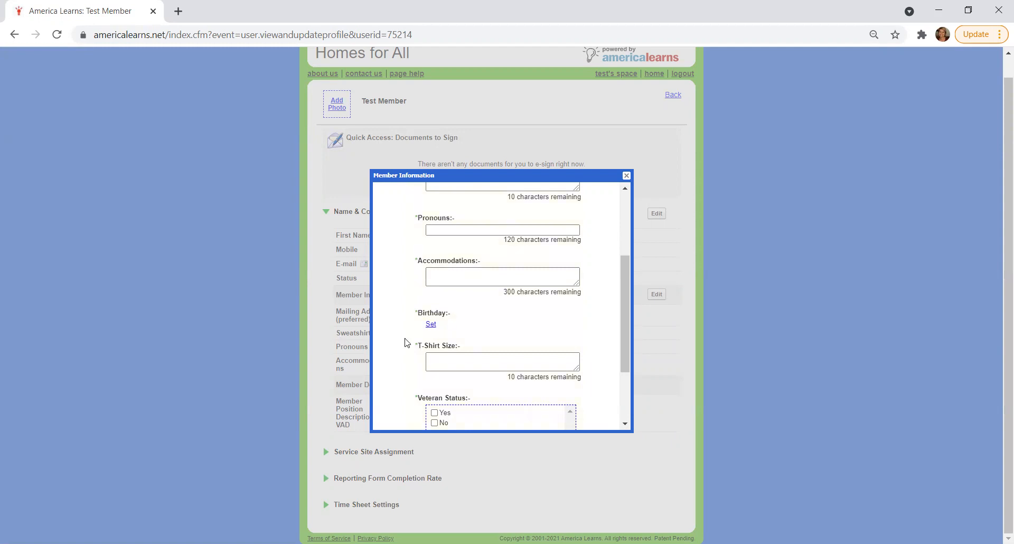
scroll(404, 343, "down", 1)
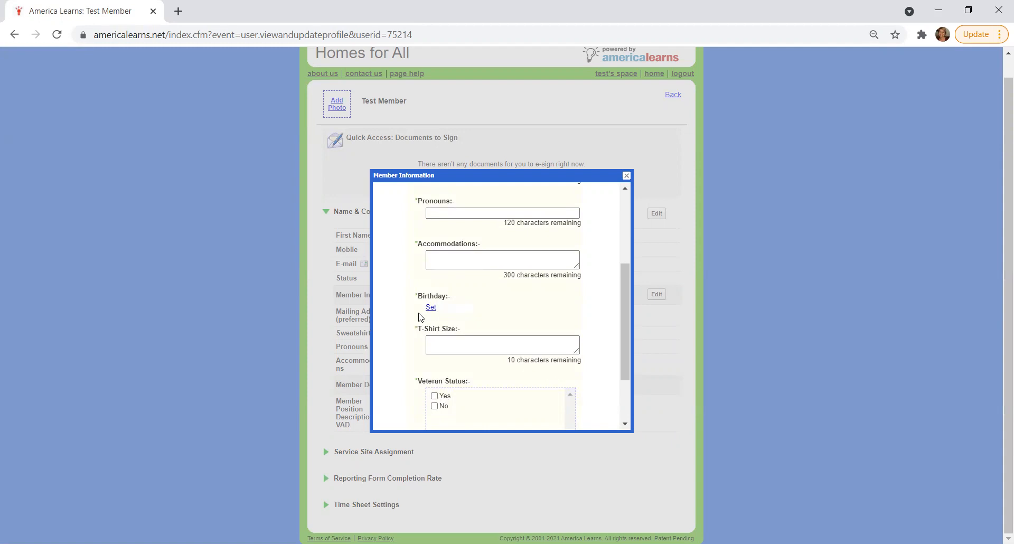
scroll(422, 310, "down", 2)
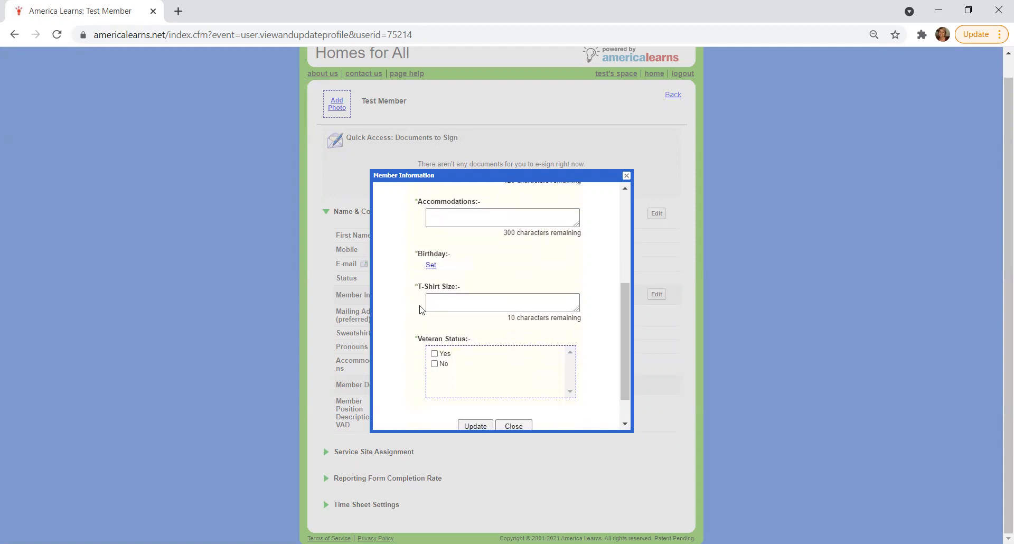
scroll(444, 294, "down", 2)
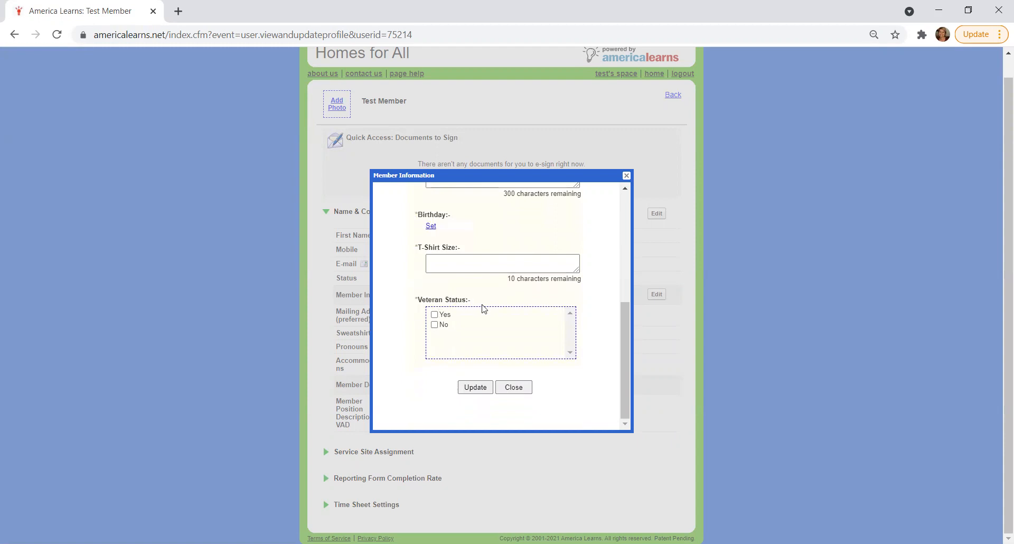
left_click(513, 387)
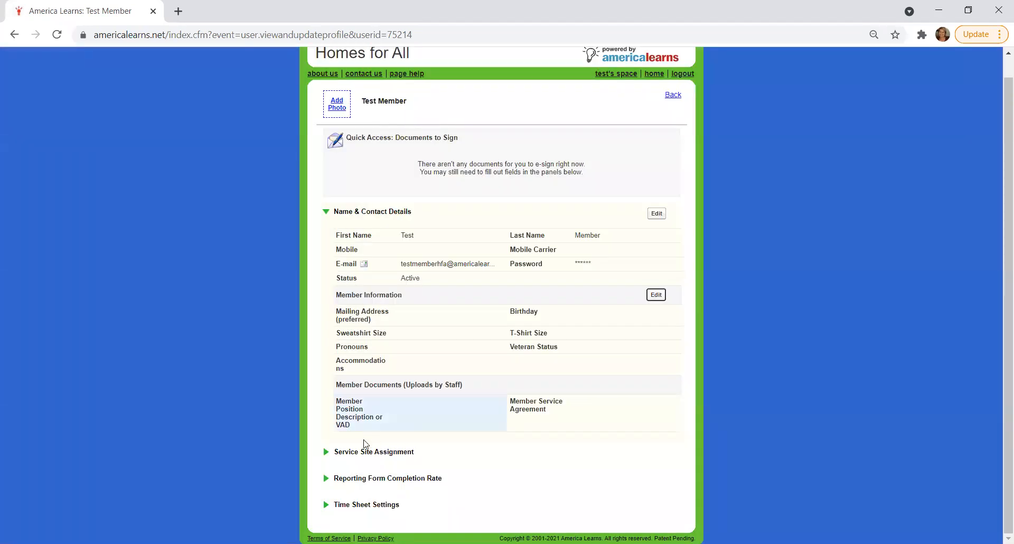
Expand and examine the profile's Service Site Assignment, Reporting Form Completion Rate and Time Sheet Settings sections
left_click(374, 455)
scroll(391, 462, "down", 1)
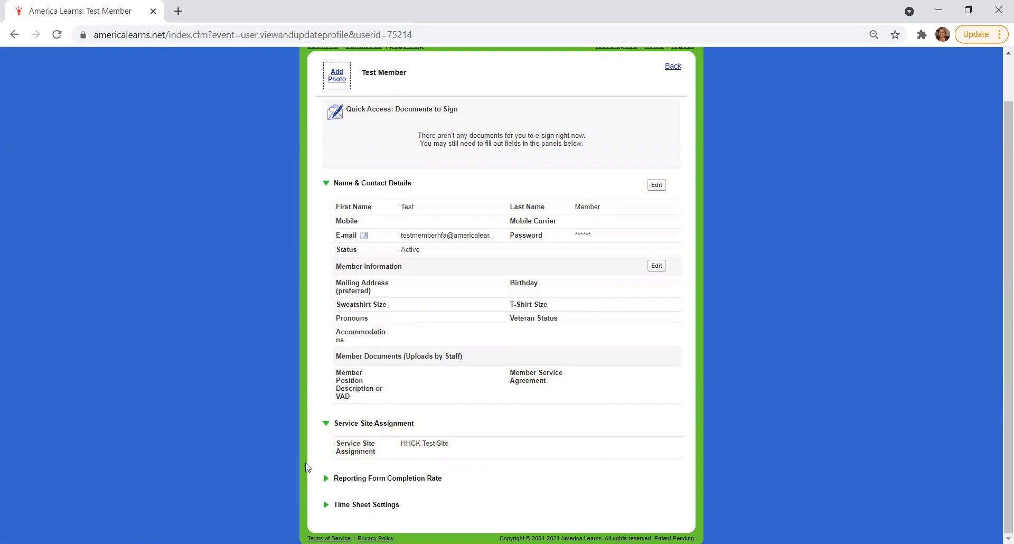
left_click(364, 478)
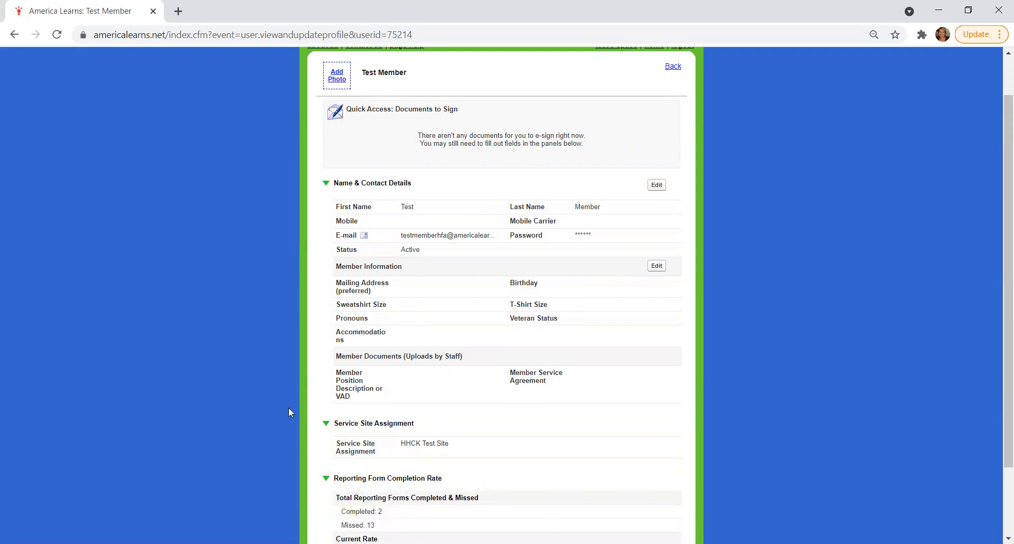
scroll(288, 408, "down", 1)
scroll(289, 411, "down", 1)
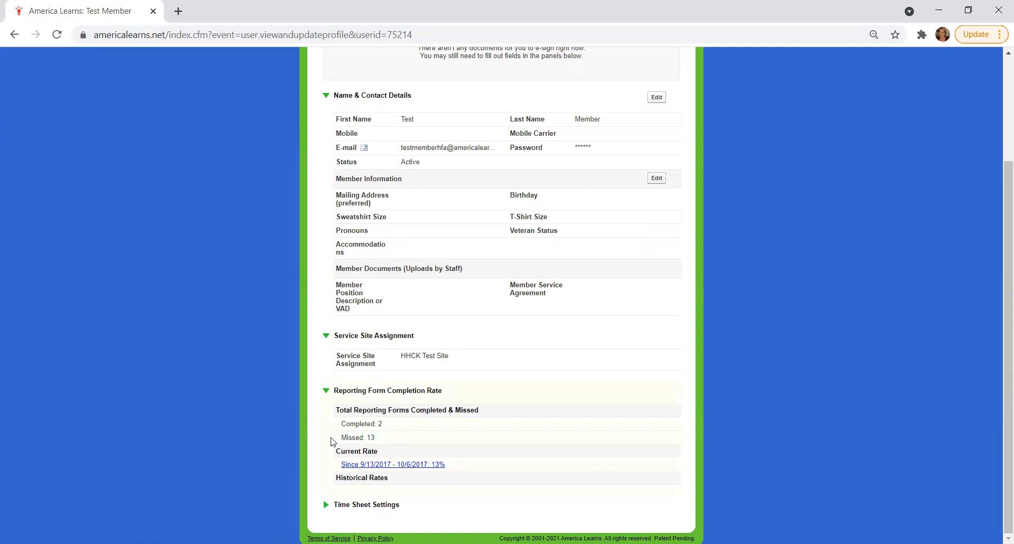
left_click(353, 504)
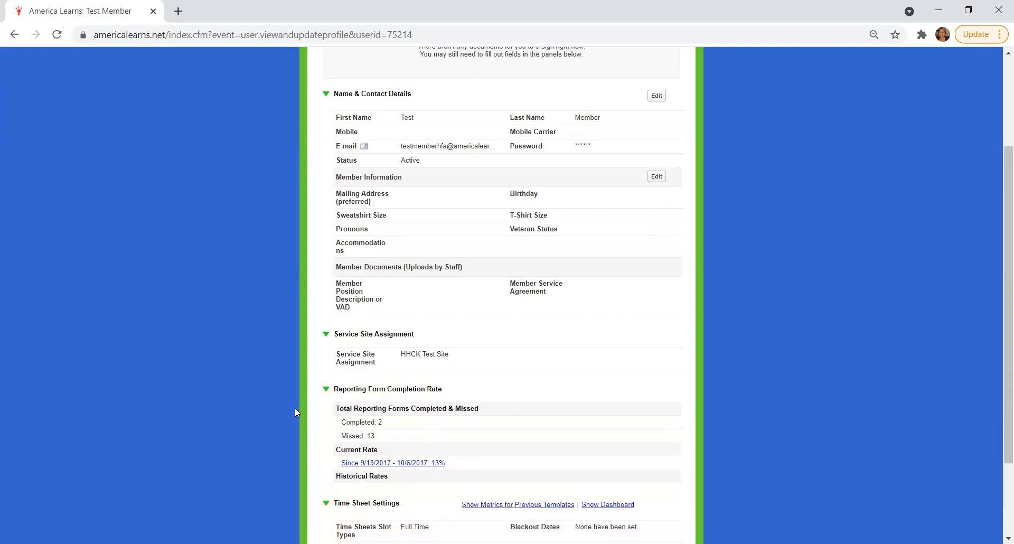
scroll(294, 407, "down", 2)
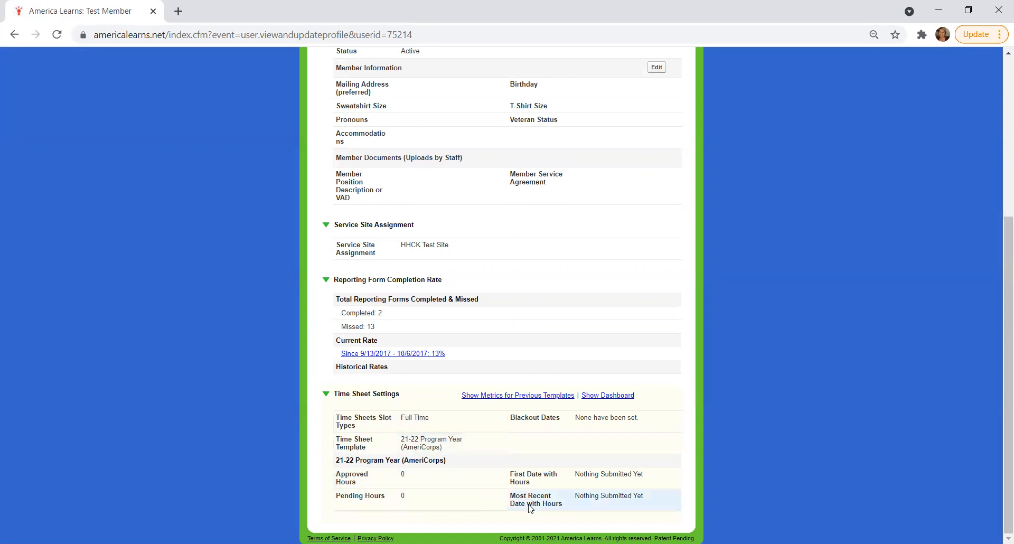
Leave the profile for the member's space and open the My Time Sheets page down to its submission sections
scroll(243, 332, "up", 2)
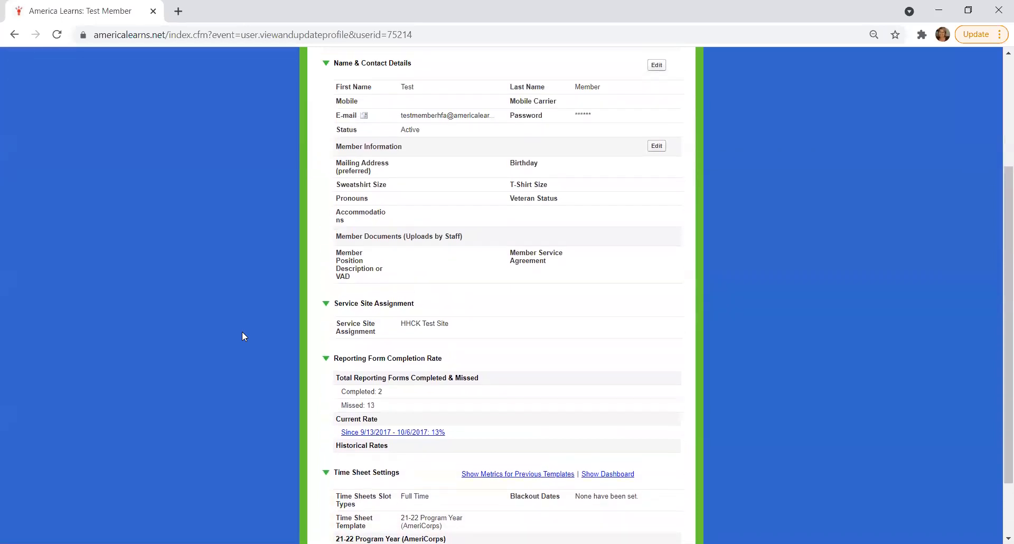
scroll(243, 333, "up", 2)
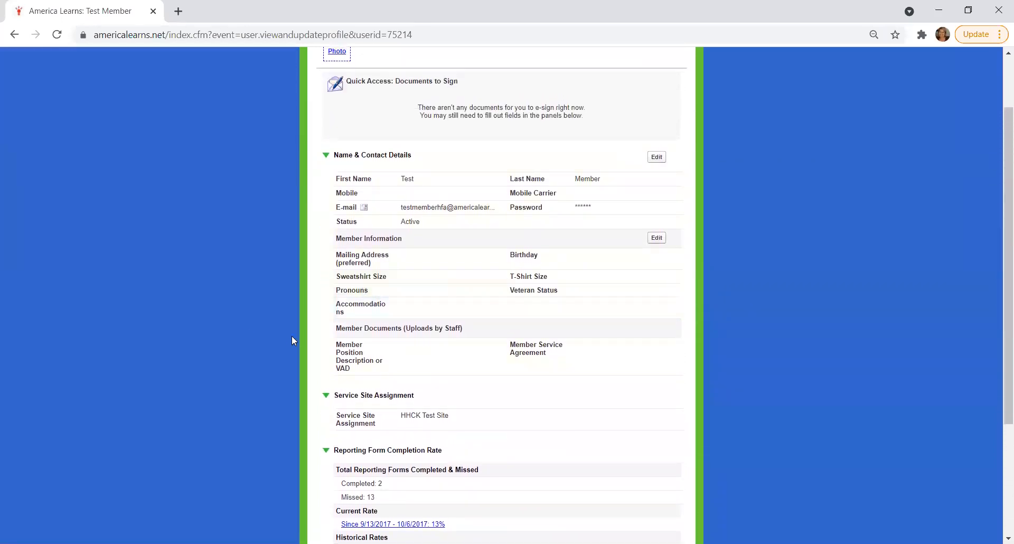
scroll(291, 335, "up", 1)
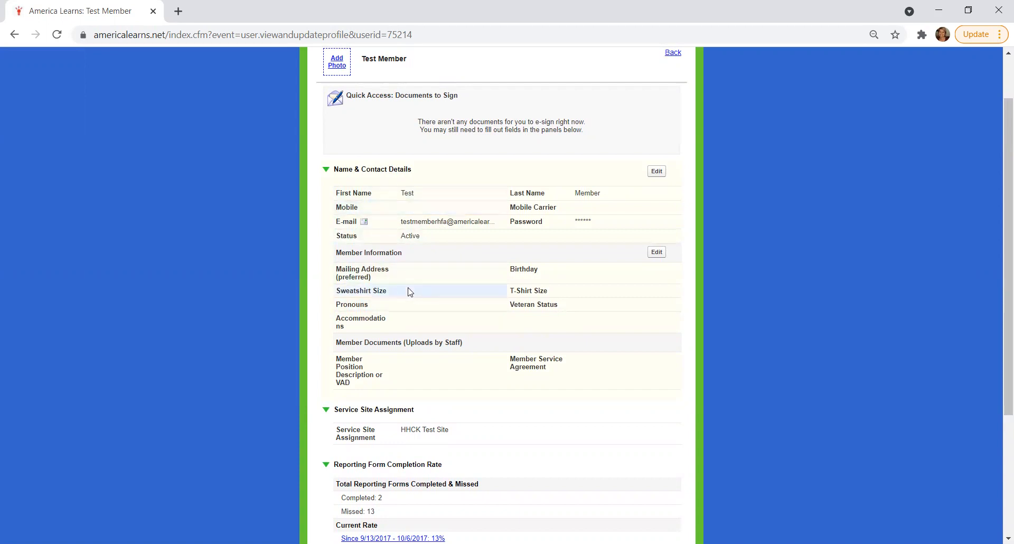
scroll(312, 289, "up", 2)
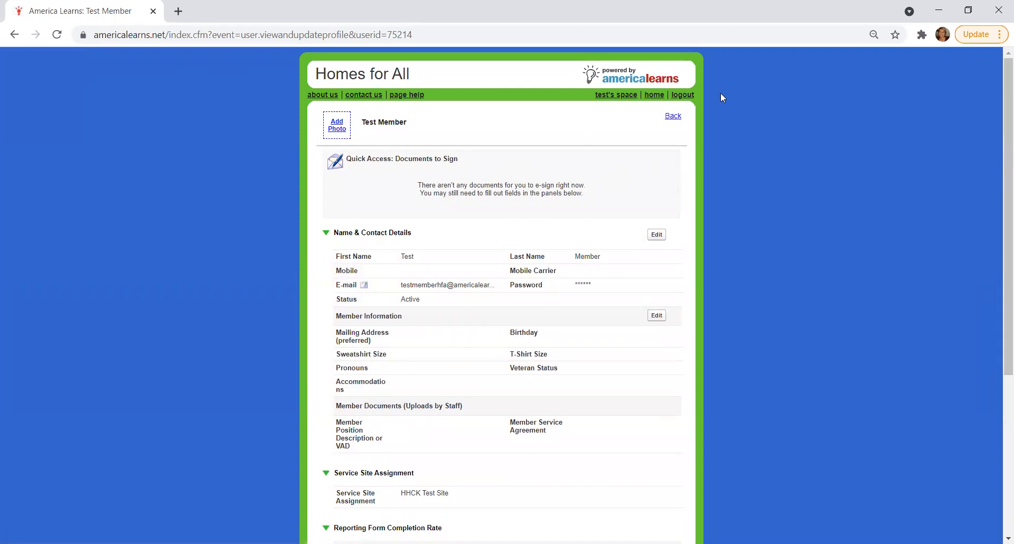
left_click(675, 117)
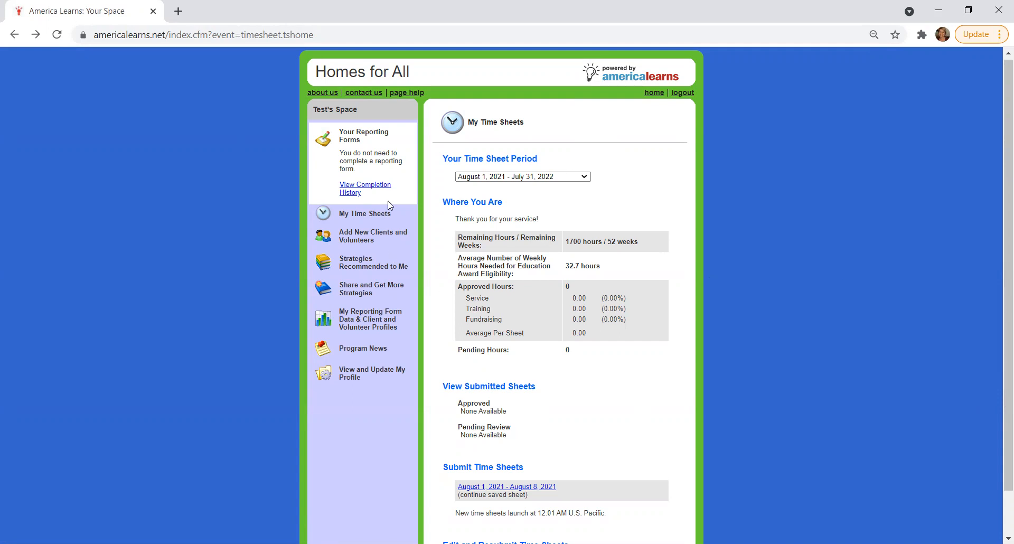
left_click(381, 217)
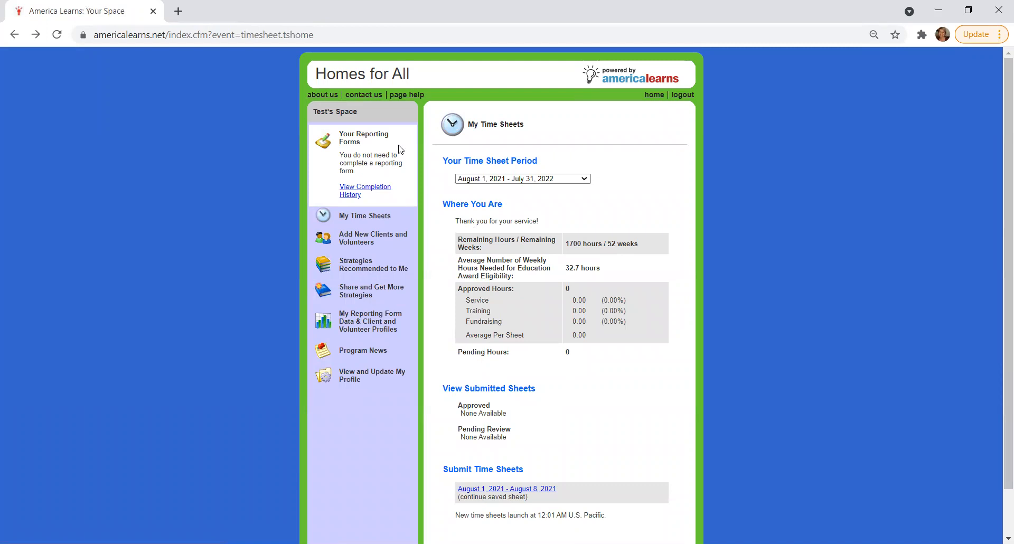
scroll(678, 376, "down", 2)
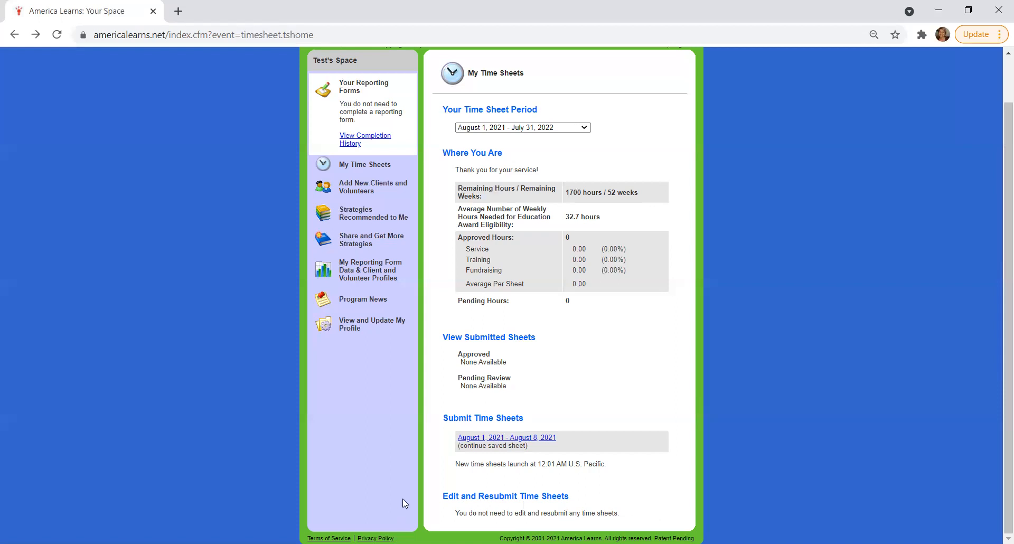
Open the saved August 1, 2021 - August 8, 2021 time sheet and look over its instructions and first daily sections
left_click(478, 442)
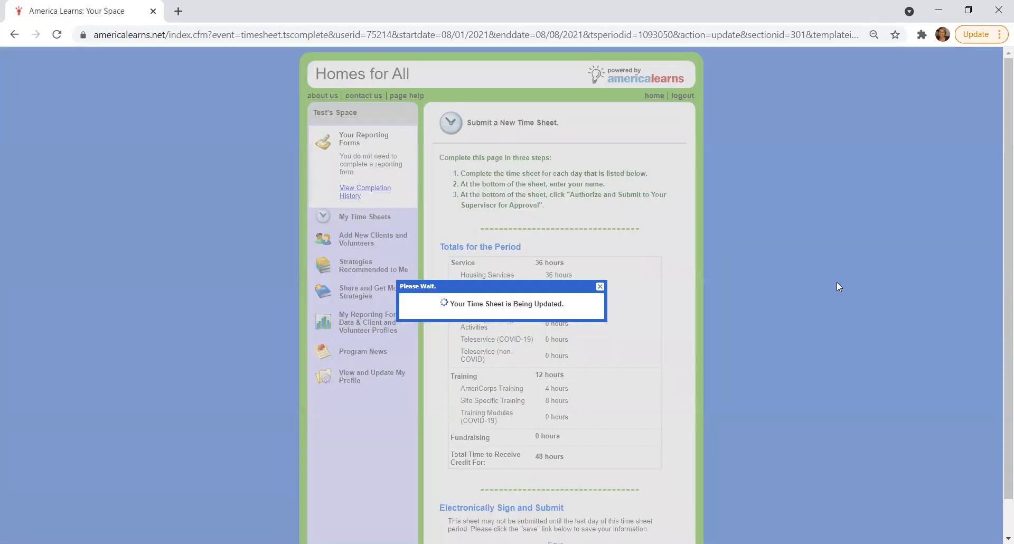
scroll(768, 294, "down", 1)
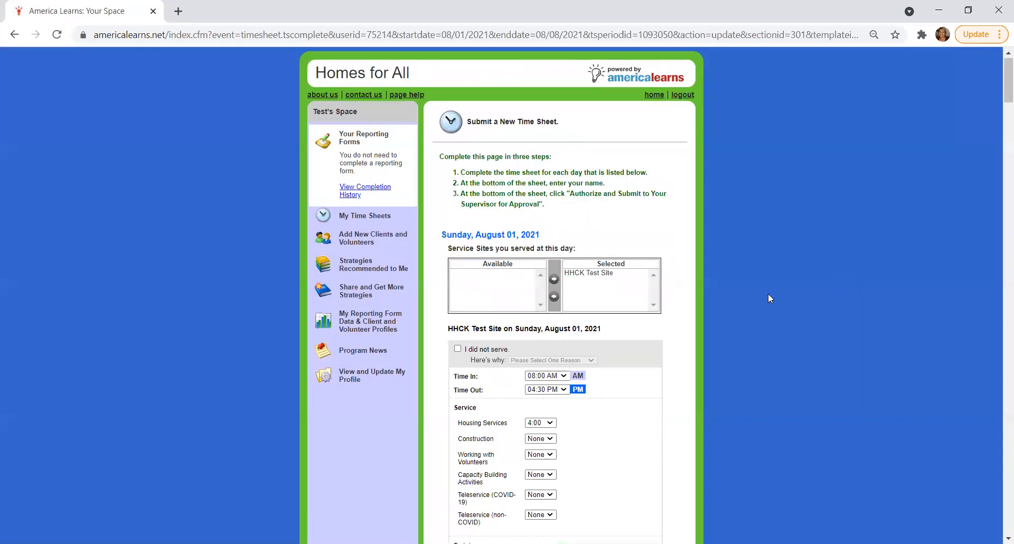
scroll(735, 297, "down", 1)
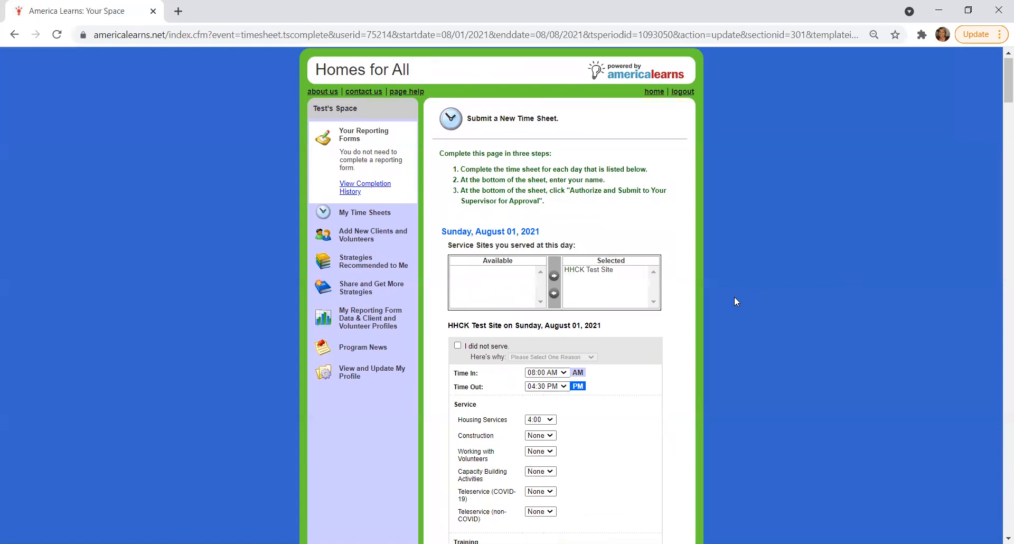
scroll(734, 300, "down", 1)
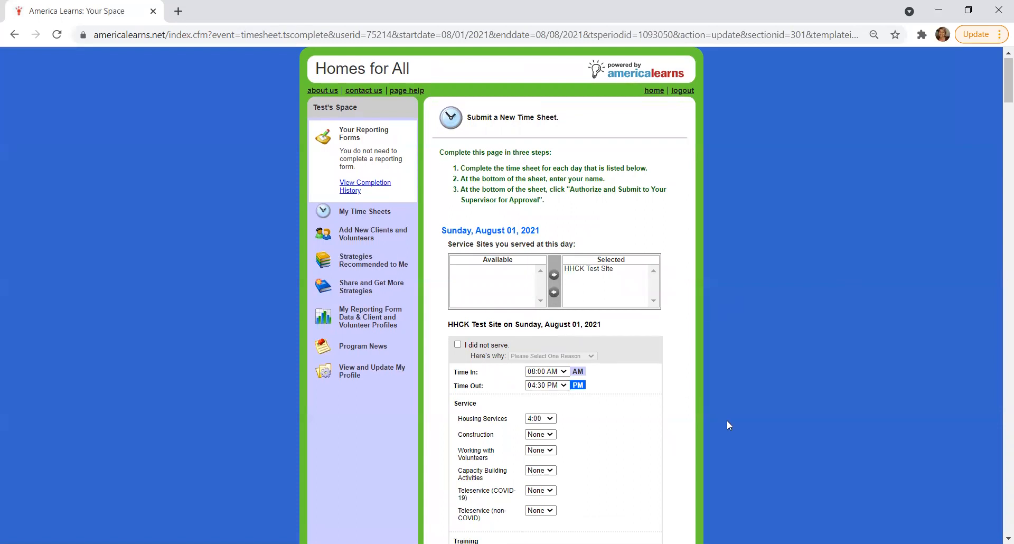
scroll(726, 425, "up", 1)
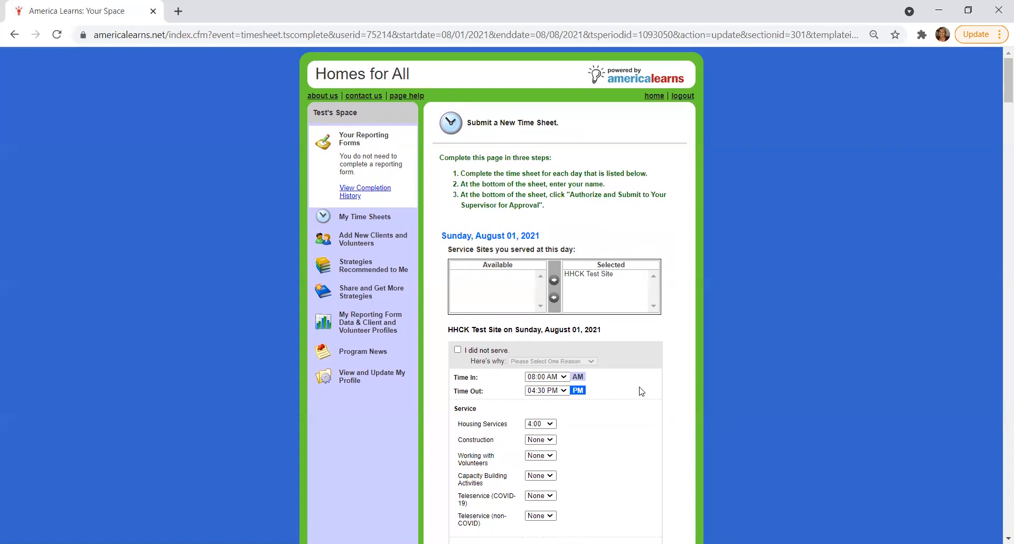
scroll(640, 391, "down", 10)
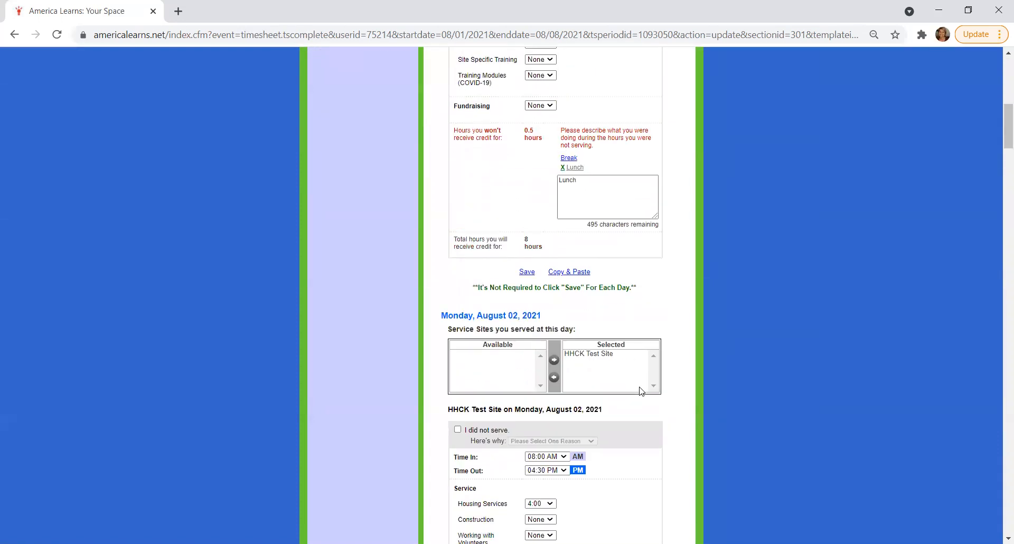
scroll(640, 391, "up", 12)
scroll(641, 391, "down", 20)
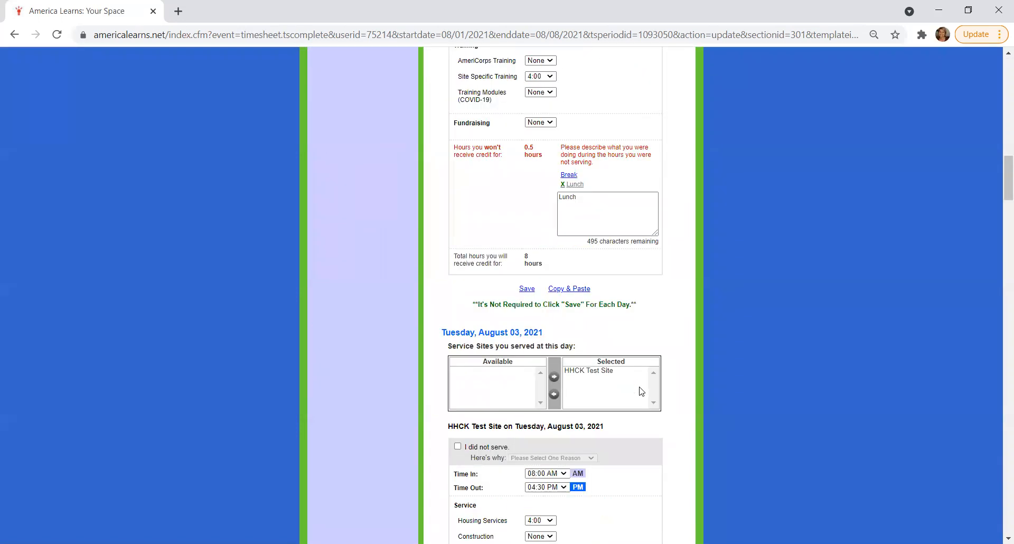
scroll(640, 391, "up", 20)
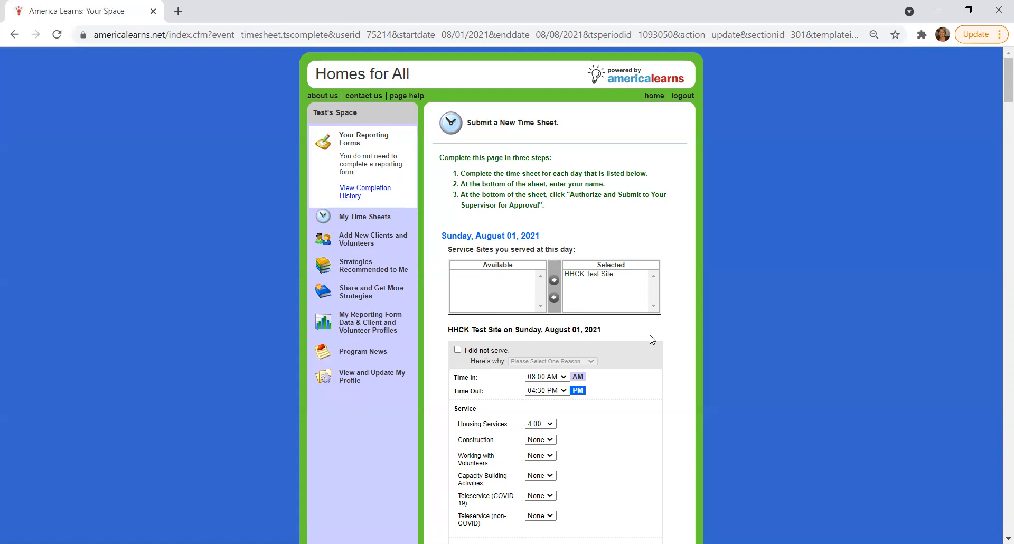
Select 08:00 AM as Time In and 04:30 PM as Time Out for Sunday, August 01, 2021
scroll(654, 353, "down", 2)
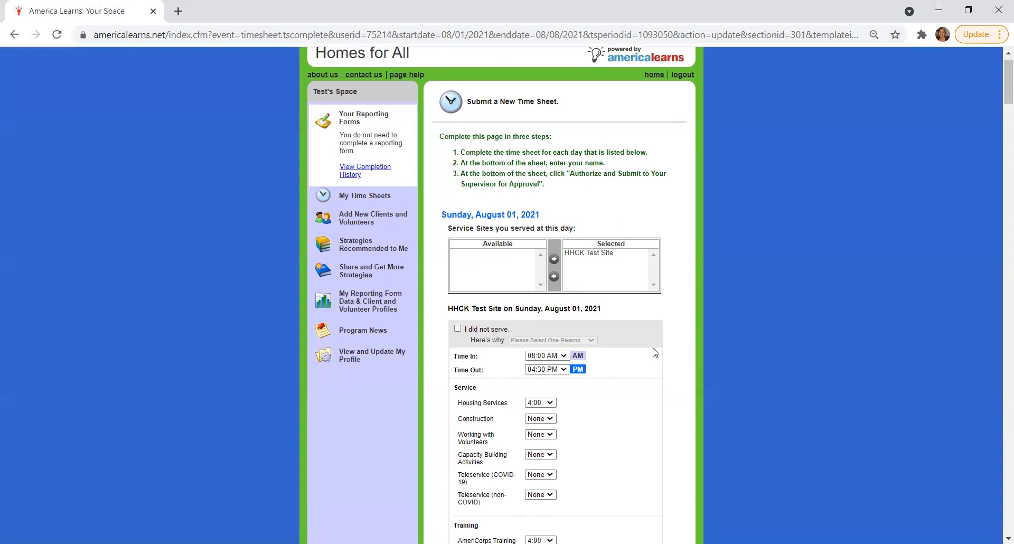
scroll(655, 352, "down", 1)
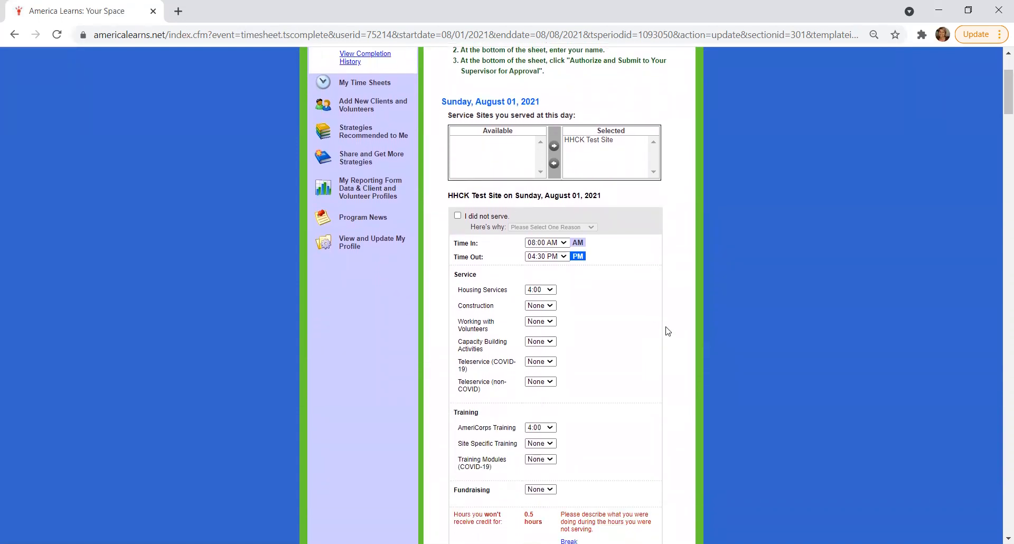
scroll(668, 331, "down", 1)
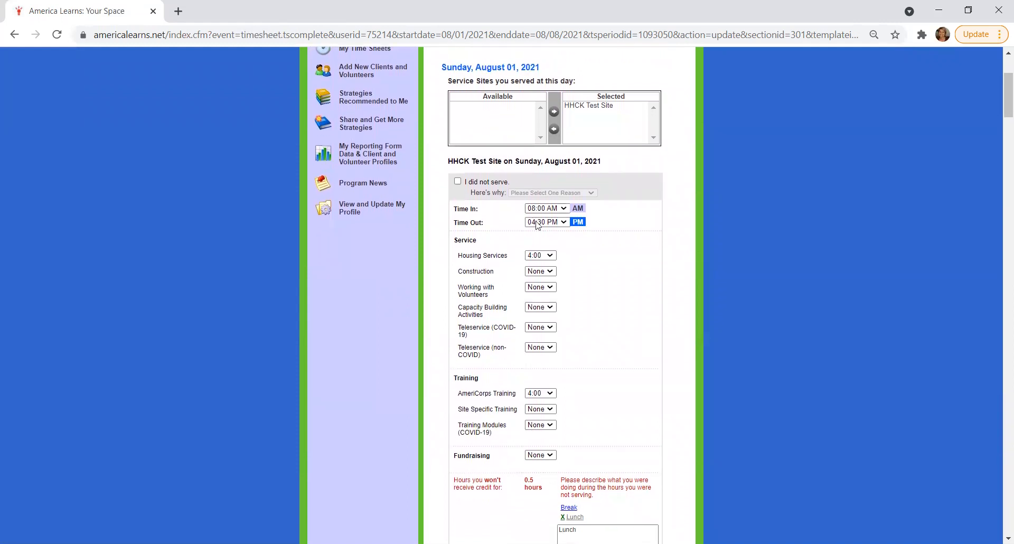
scroll(525, 238, "down", 1)
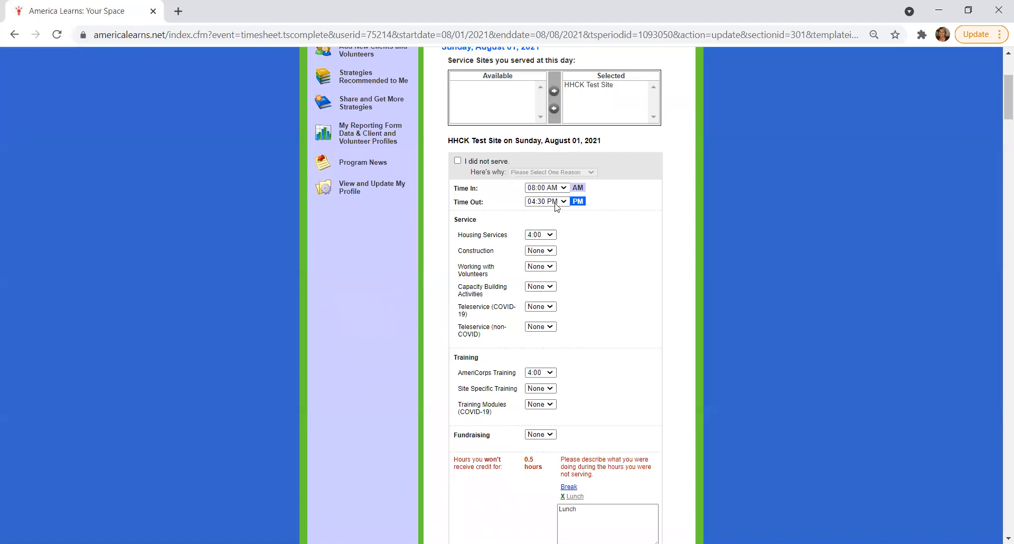
left_click(565, 188)
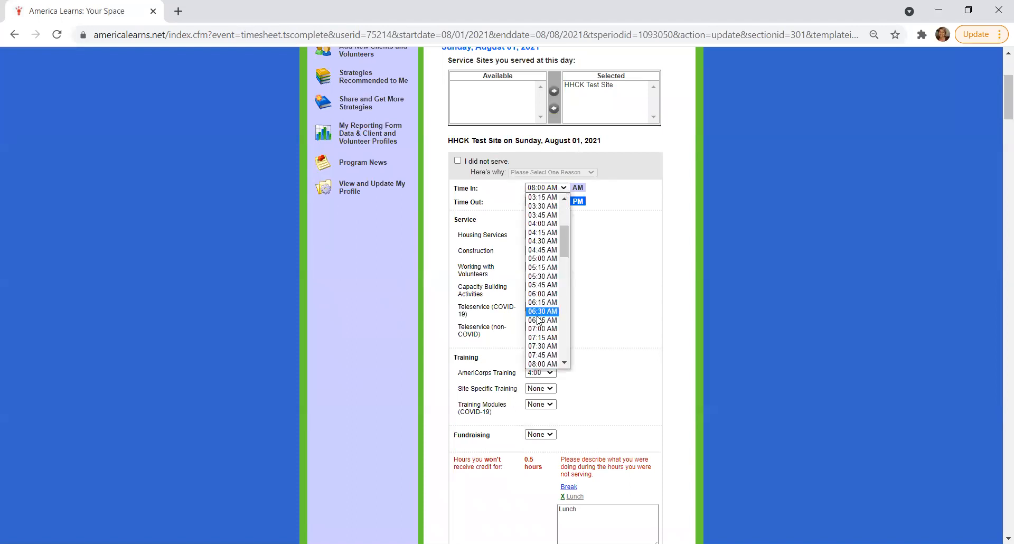
left_click(543, 363)
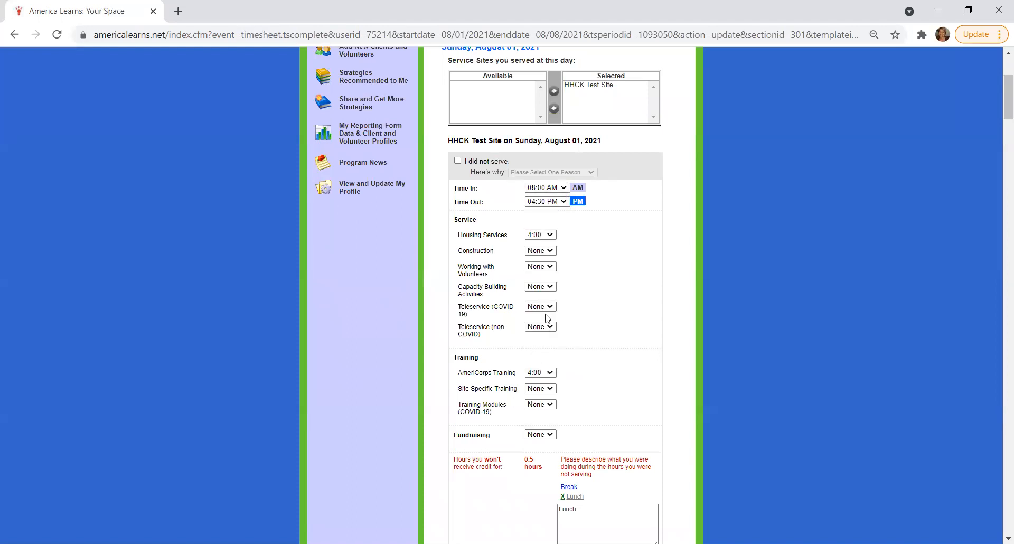
left_click(563, 201)
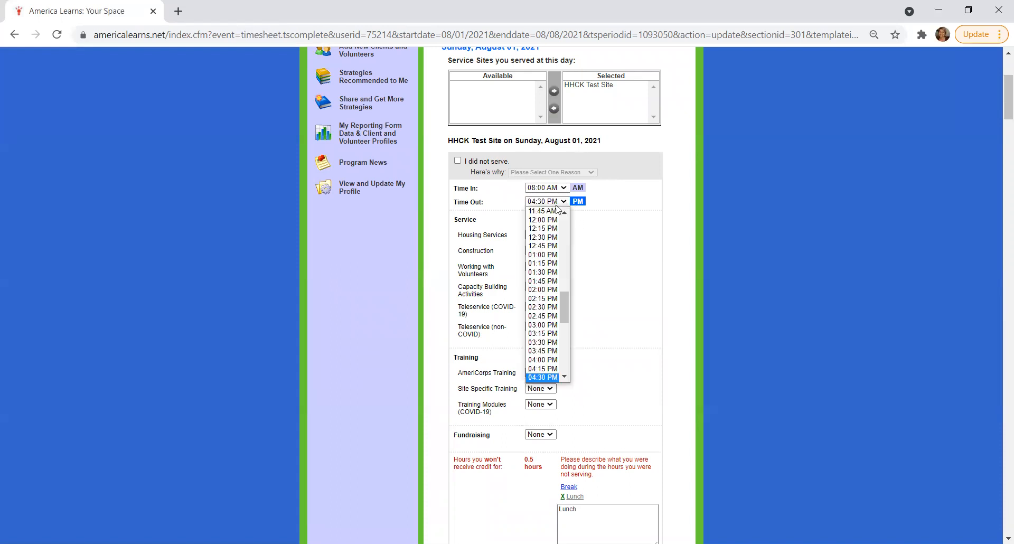
left_click(537, 374)
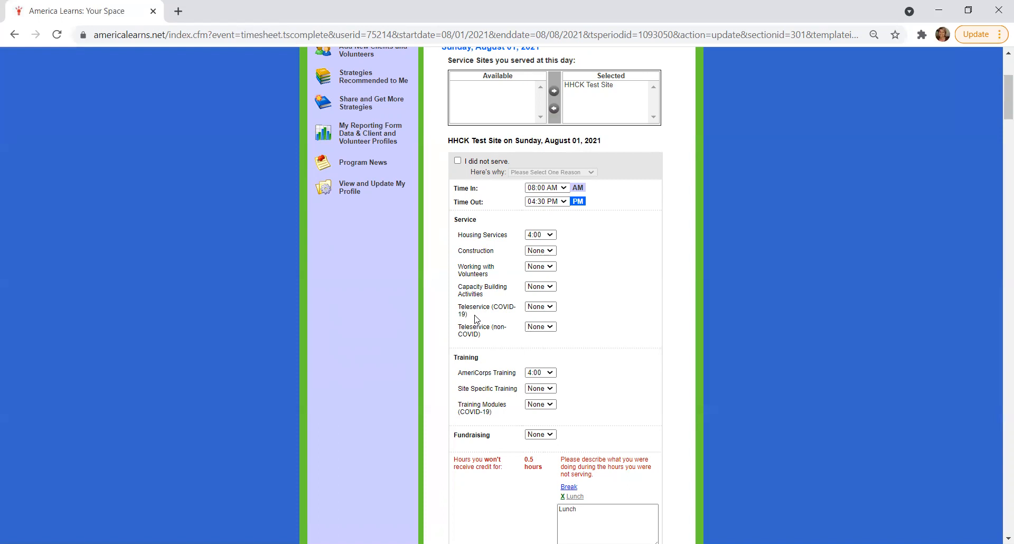
Try 0:15 of Fundraising time for Sunday, August 01 to examine its description field, and return the entry to None
scroll(477, 319, "down", 1)
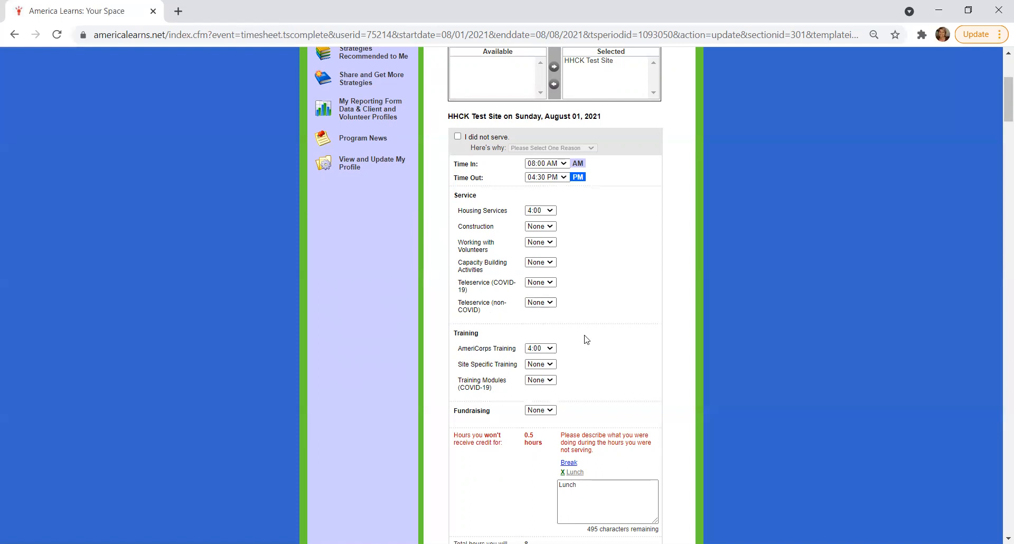
scroll(584, 339, "down", 1)
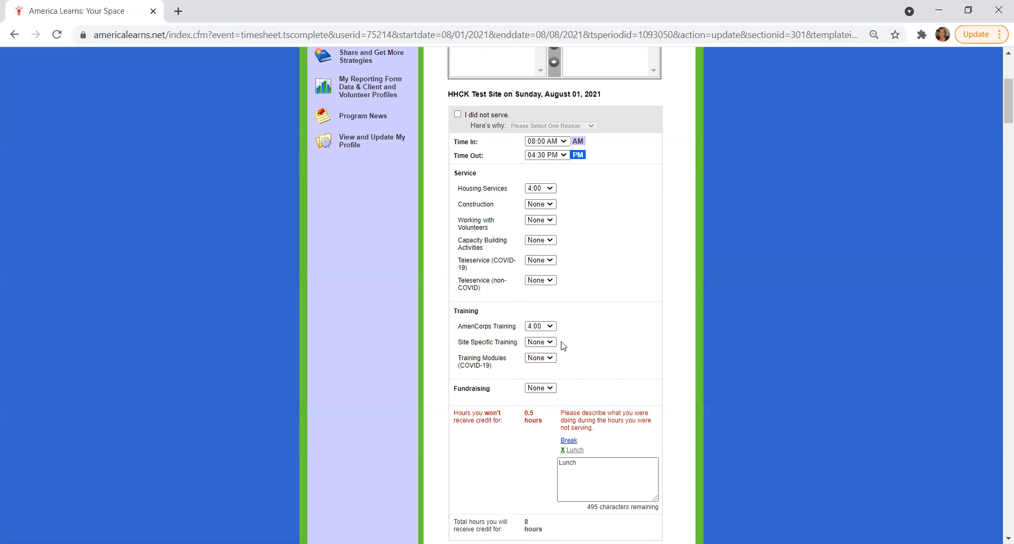
scroll(562, 346, "down", 1)
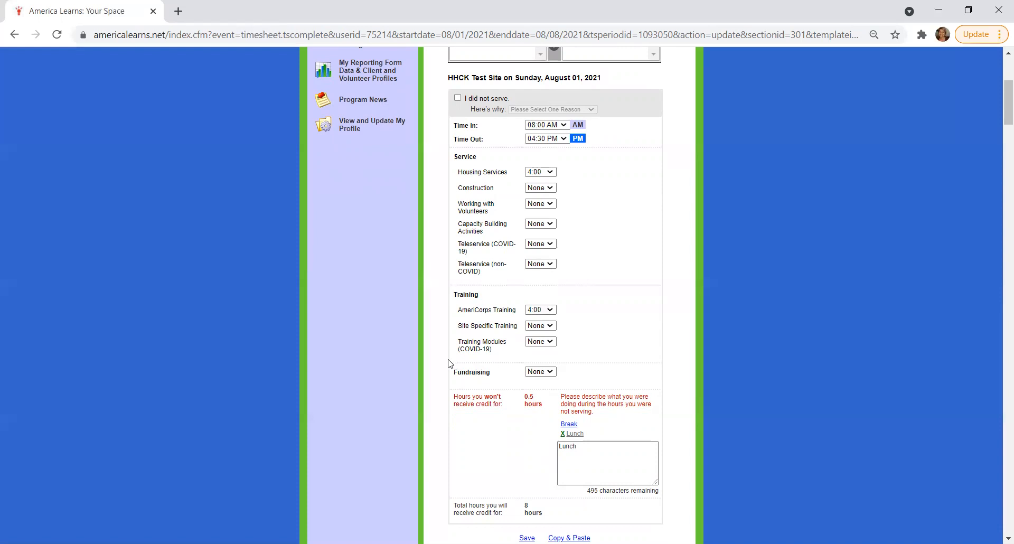
scroll(449, 364, "down", 1)
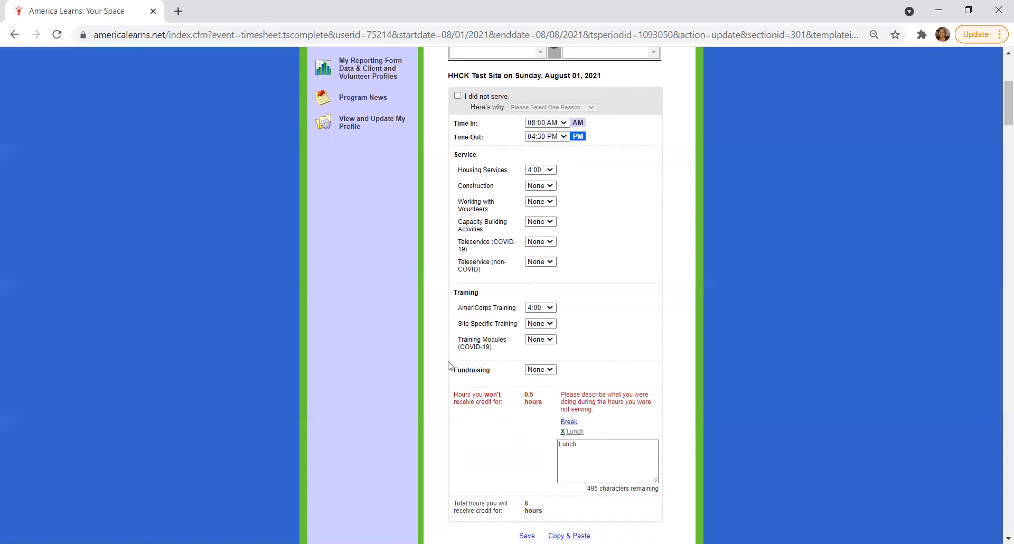
scroll(450, 363, "down", 1)
left_click(546, 358)
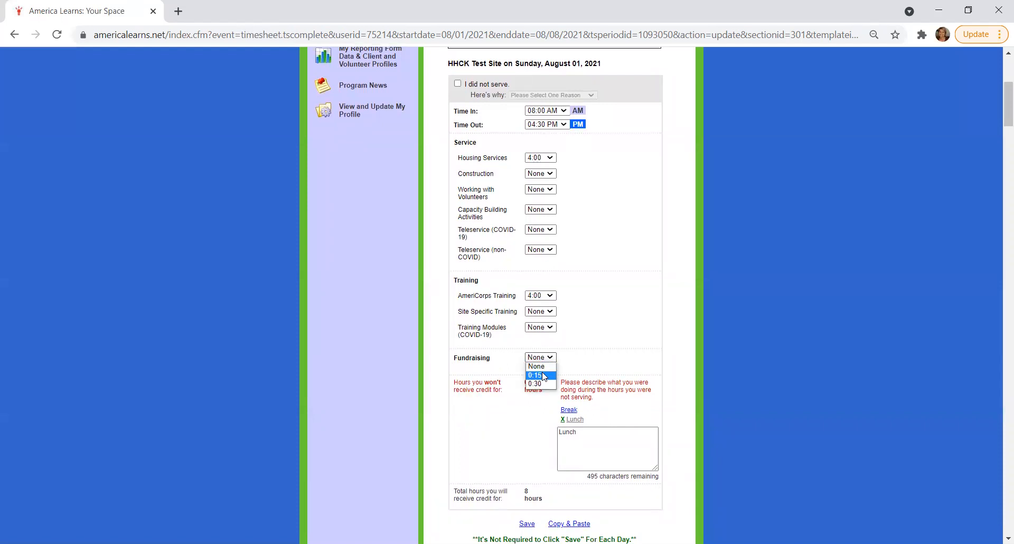
left_click(544, 375)
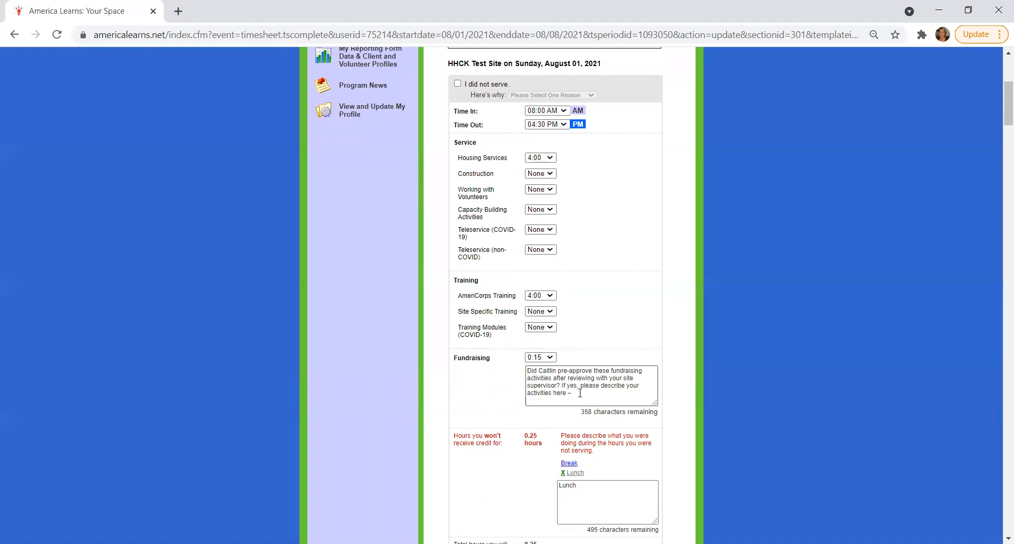
left_click(551, 359)
left_click(535, 366)
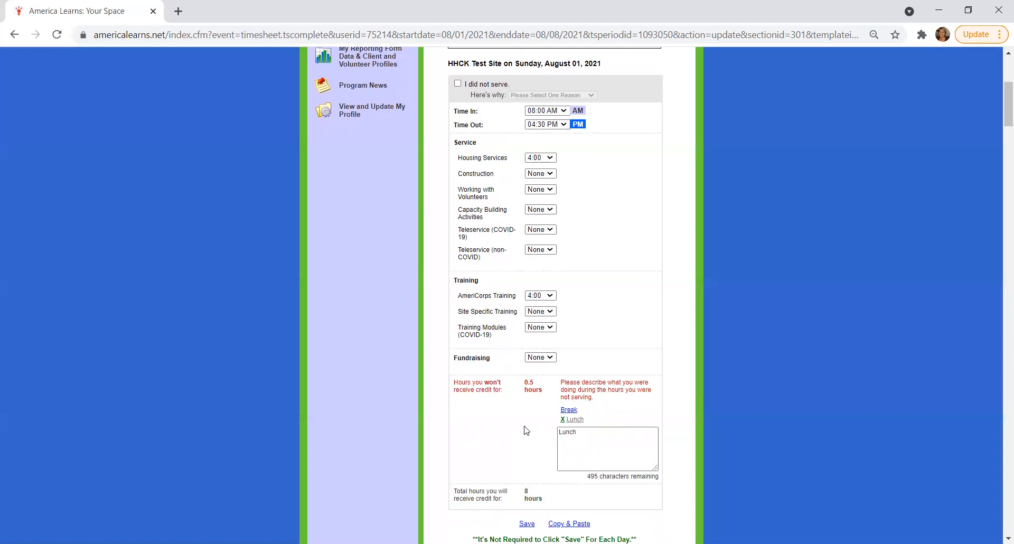
Save the time sheet from Sunday's section with the option to continue completing it now
scroll(527, 431, "down", 1)
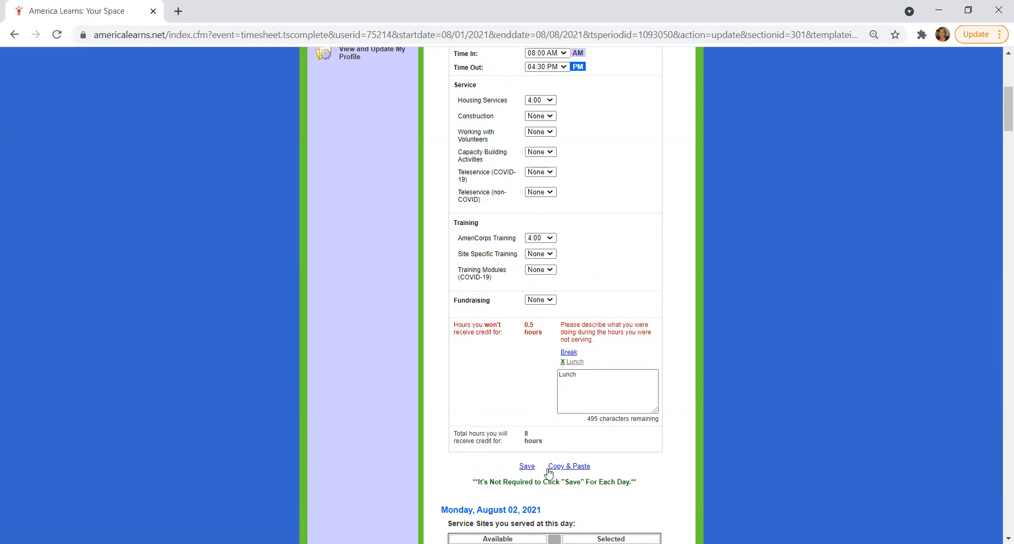
scroll(545, 465, "down", 2)
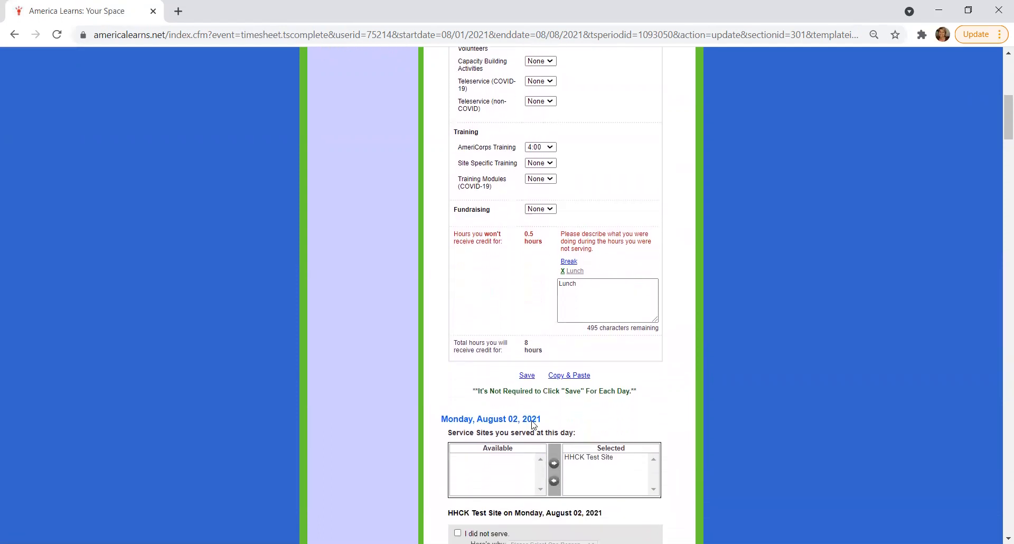
left_click(527, 376)
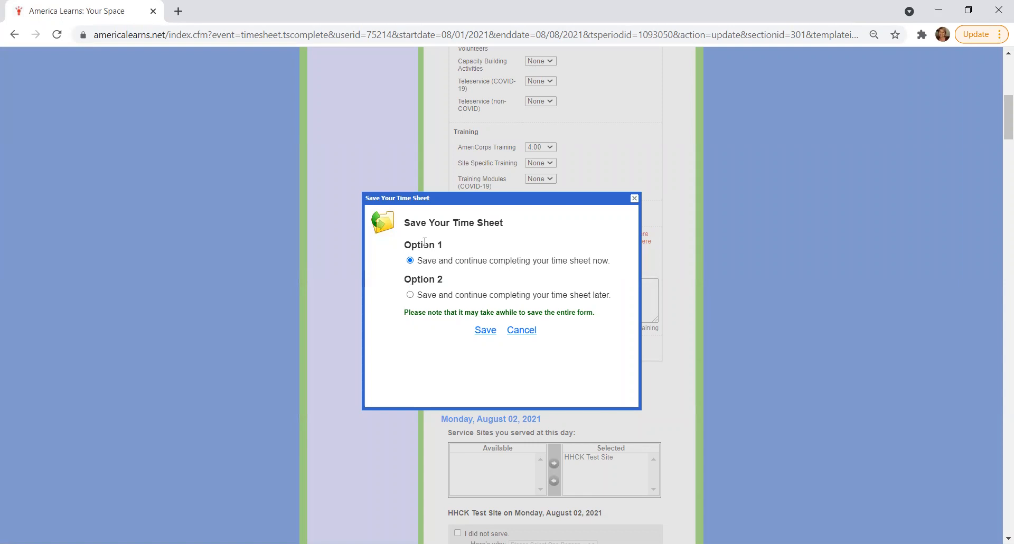
left_click(485, 330)
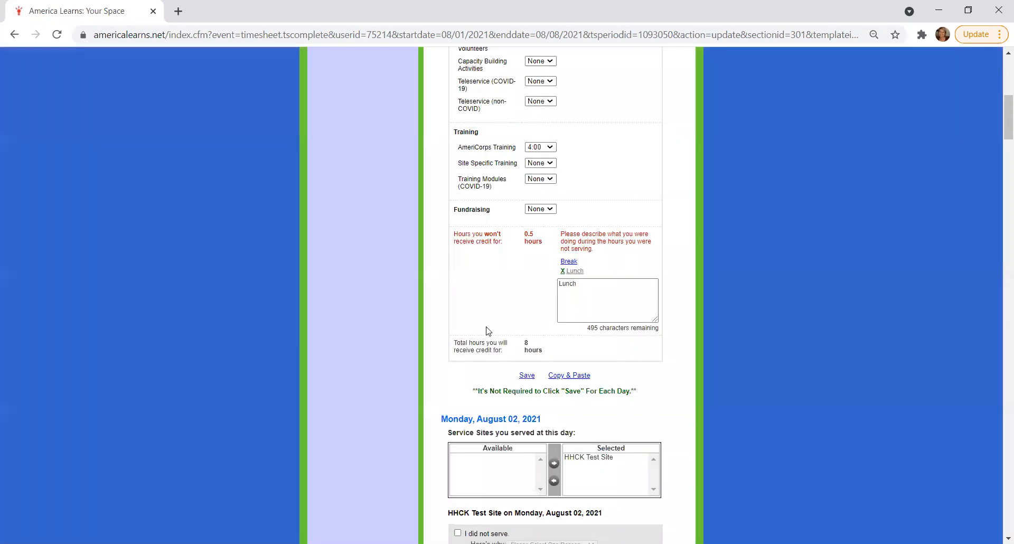
Examine the Monday, August 02, 2021 entries for times, service, training and uncredited hours, down to the save and copy options
scroll(458, 407, "down", 4)
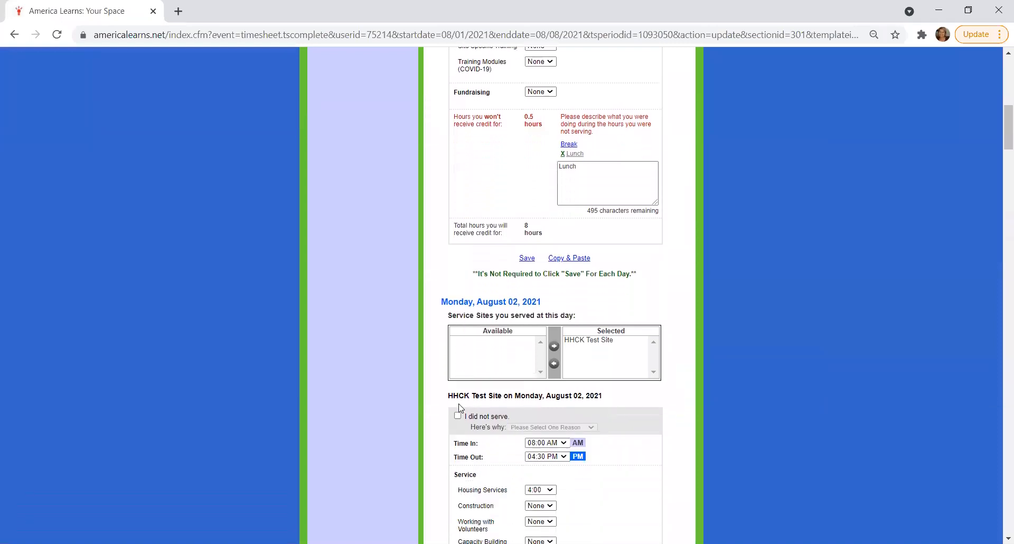
scroll(446, 346, "down", 2)
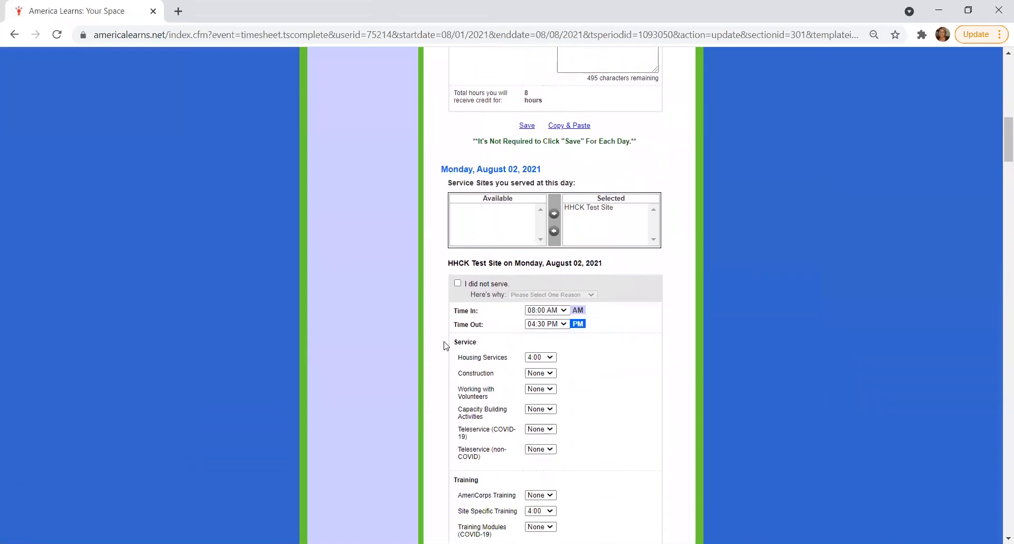
scroll(446, 346, "down", 2)
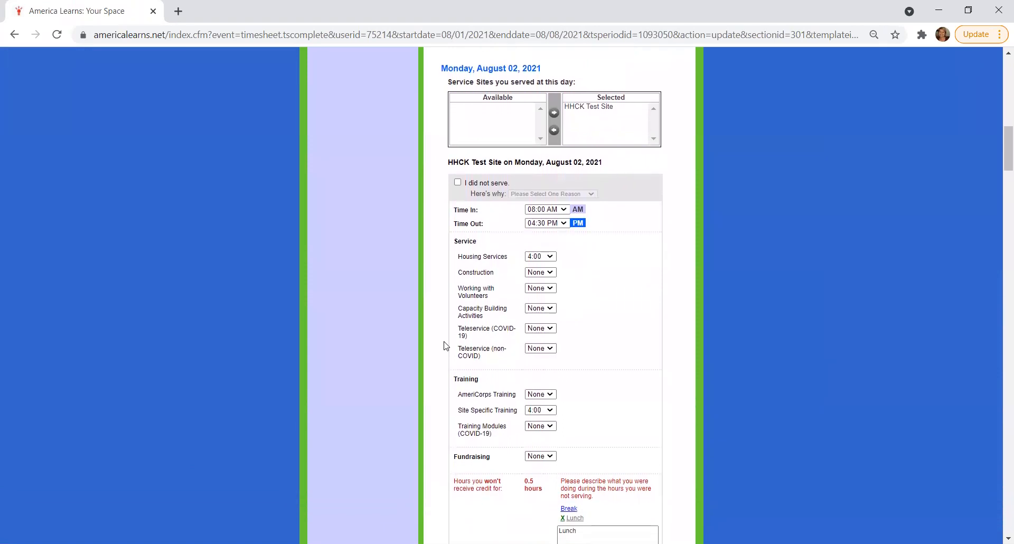
scroll(446, 346, "up", 1)
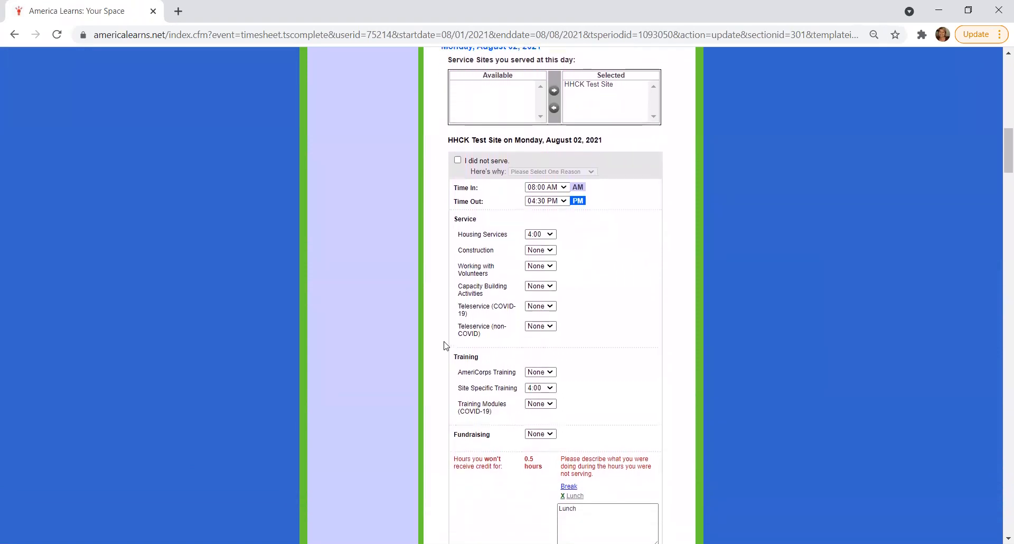
scroll(446, 346, "up", 1)
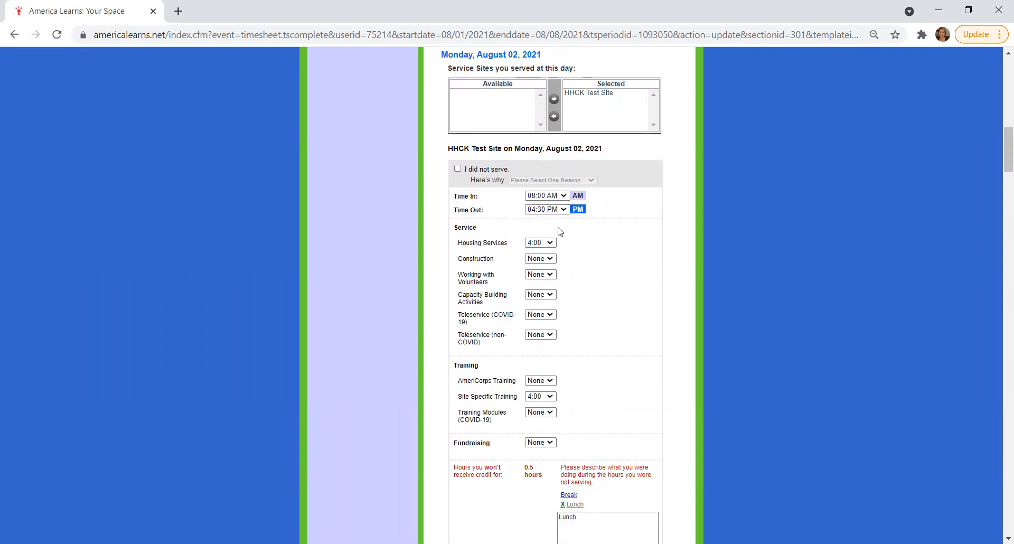
scroll(570, 238, "down", 1)
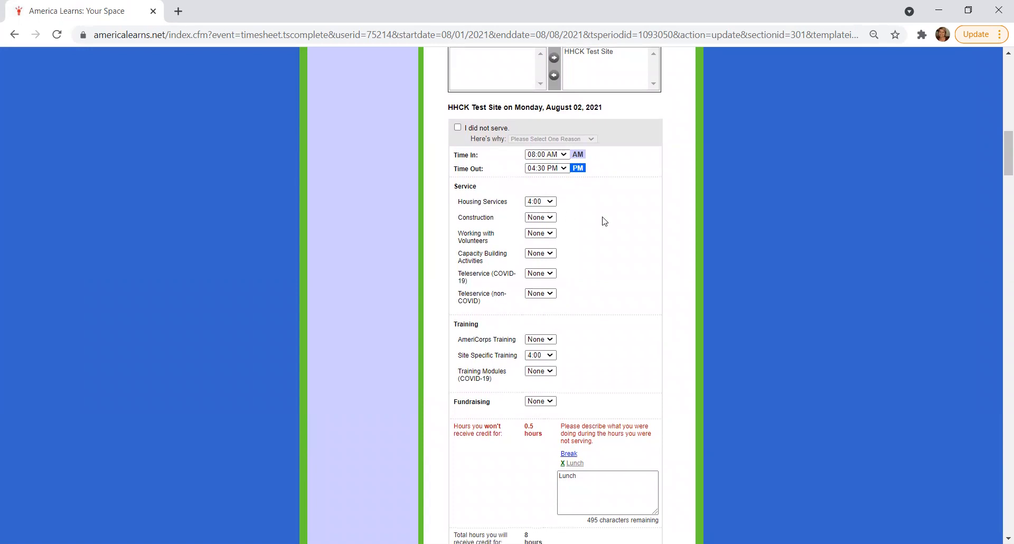
scroll(603, 220, "down", 2)
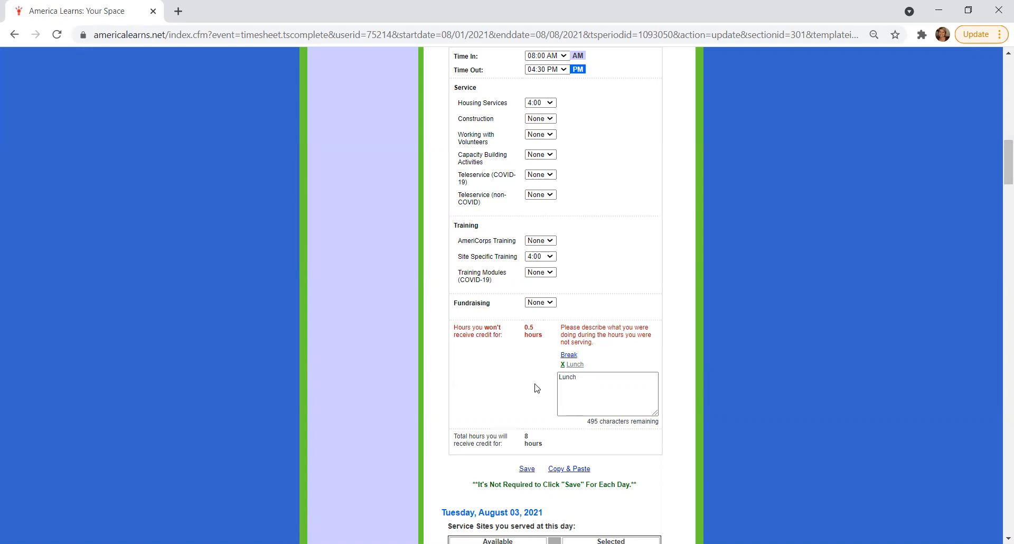
scroll(537, 388, "down", 1)
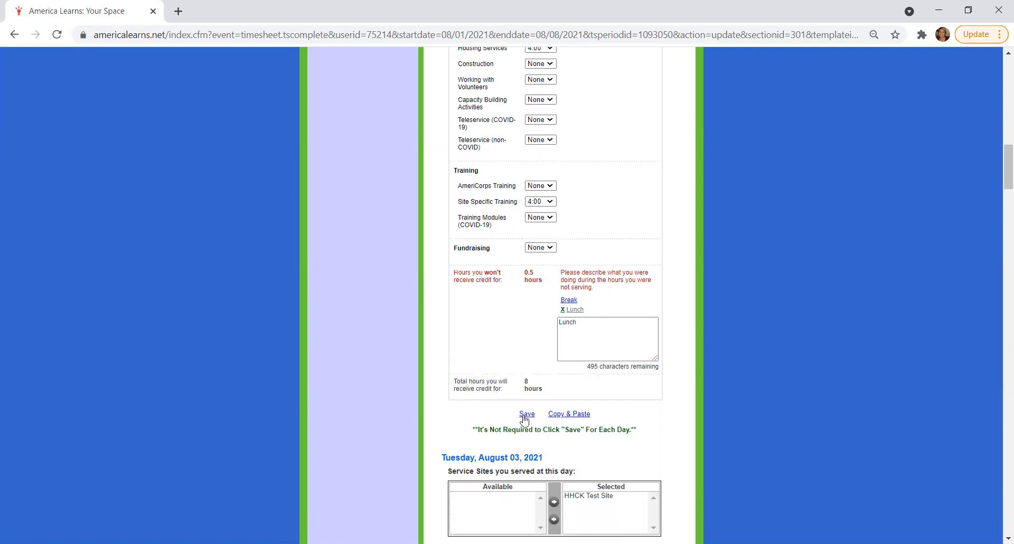
Save the time sheet from Monday's section and continue on to the Tuesday, August 03, 2021 section
left_click(526, 414)
left_click(487, 330)
scroll(486, 416, "down", 3)
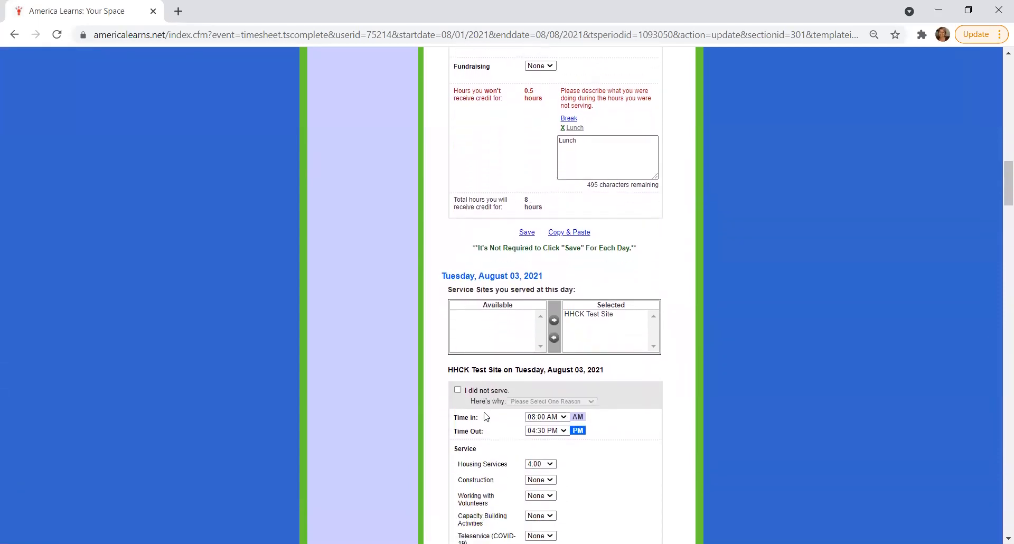
Examine the Tuesday, August 03, 2021 entries for times, service, training and uncredited hours, down to the save and copy options
scroll(486, 416, "down", 2)
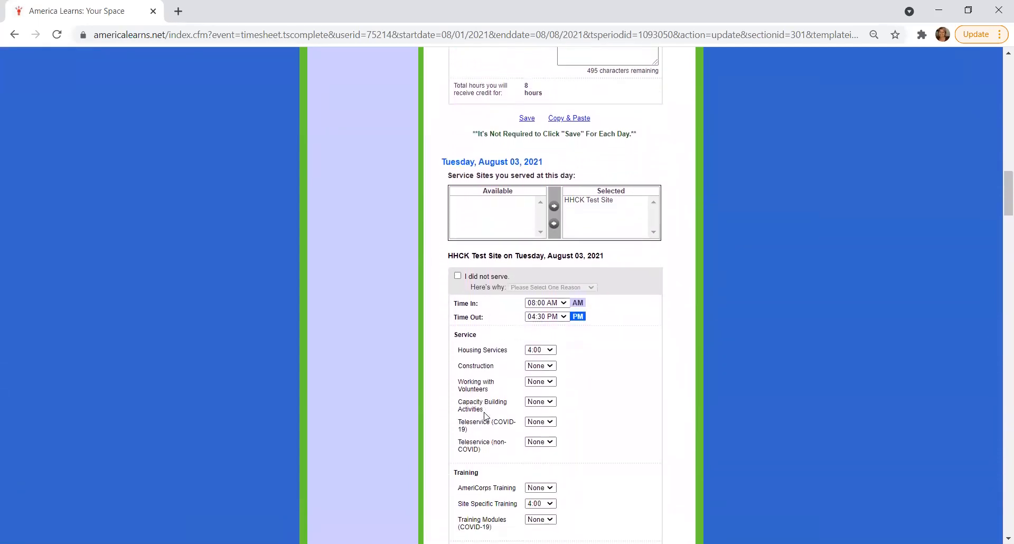
scroll(486, 416, "down", 2)
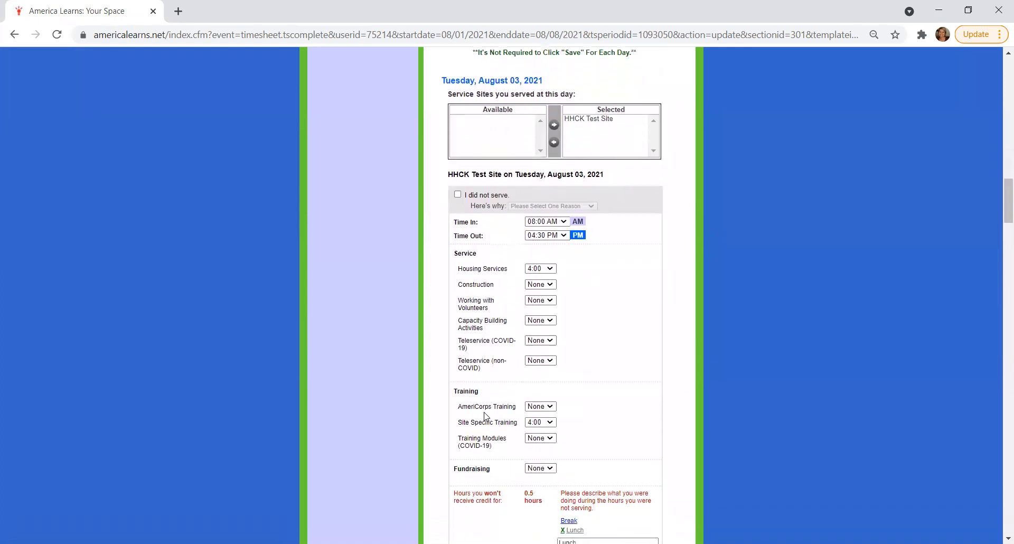
scroll(485, 416, "down", 1)
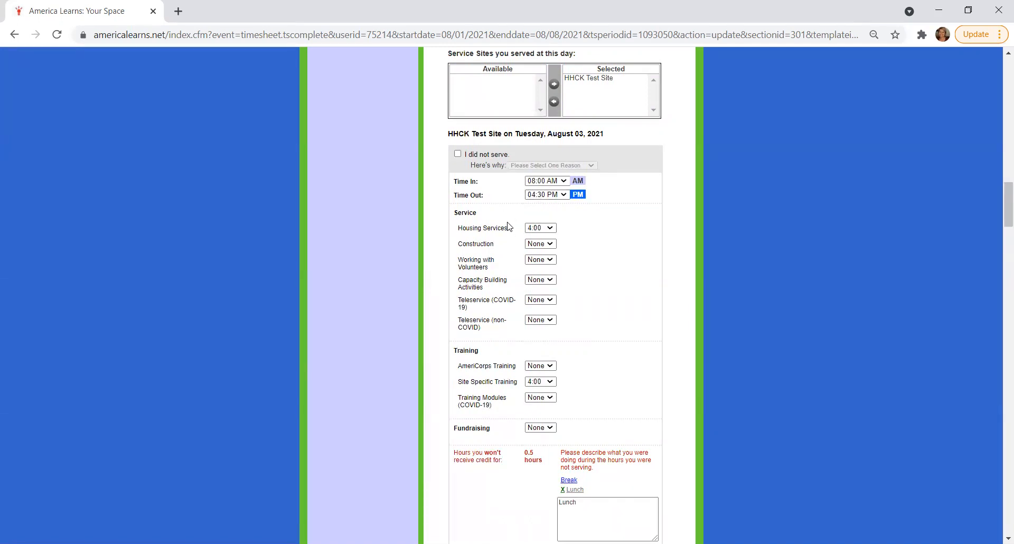
scroll(510, 226, "down", 1)
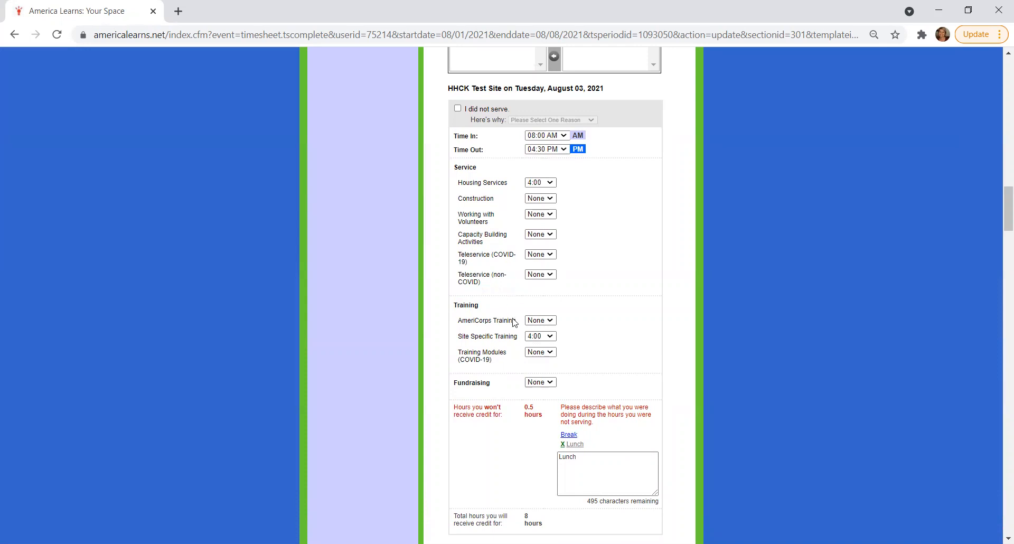
scroll(510, 344, "down", 1)
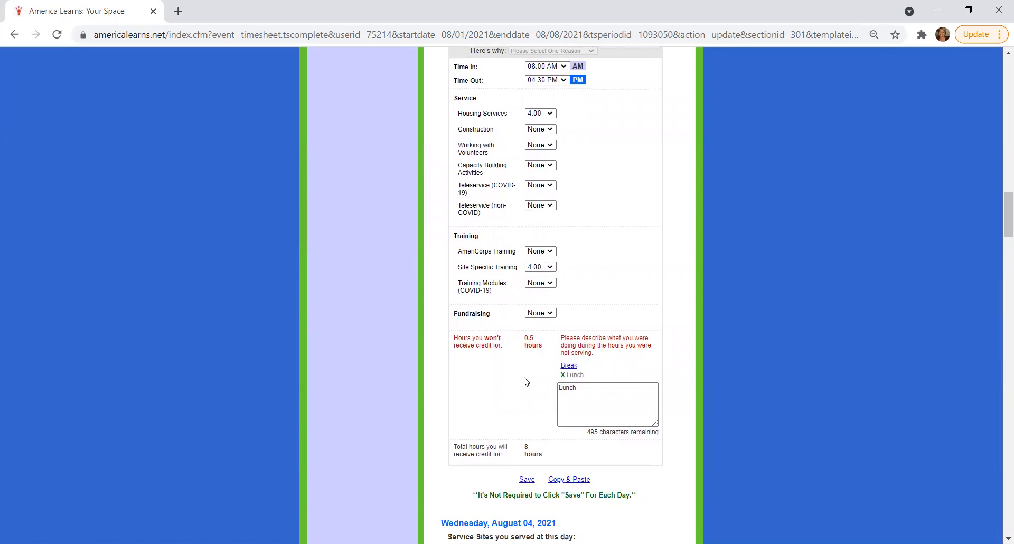
scroll(527, 384, "down", 1)
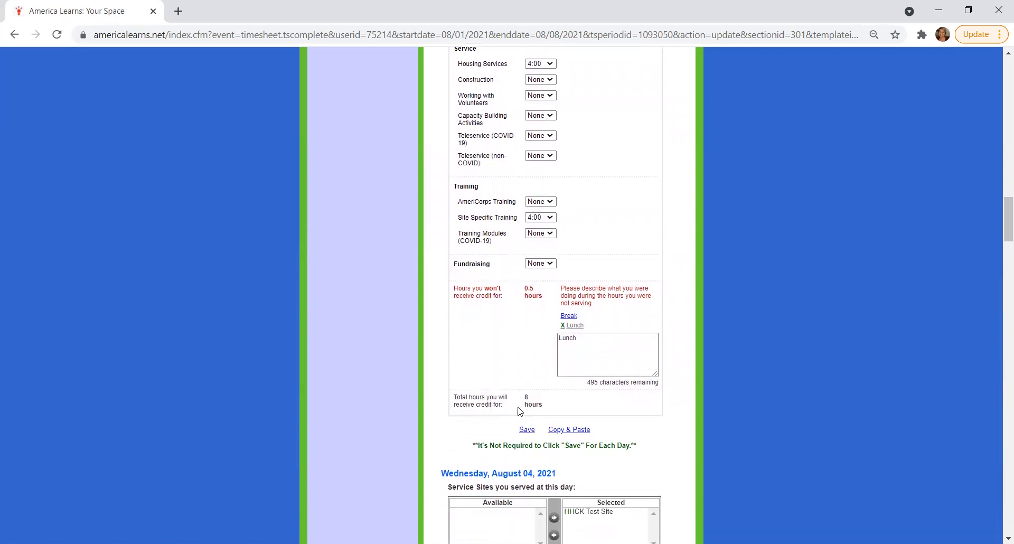
Examine the Wednesday, August 04, 2021 entries and the selectable Housing Services hours, keeping 8:00 selected
scroll(520, 411, "down", 3)
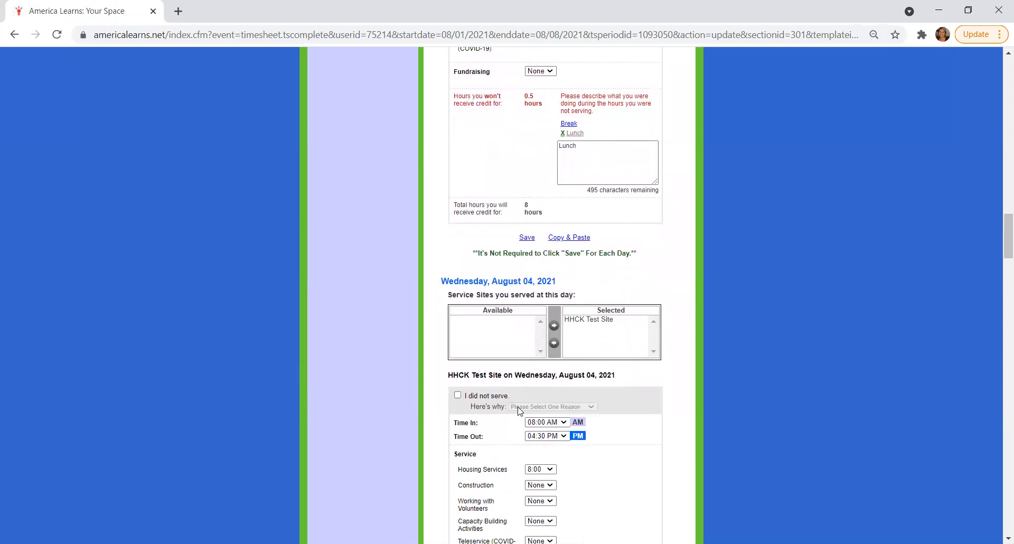
scroll(520, 412, "down", 1)
scroll(520, 411, "down", 1)
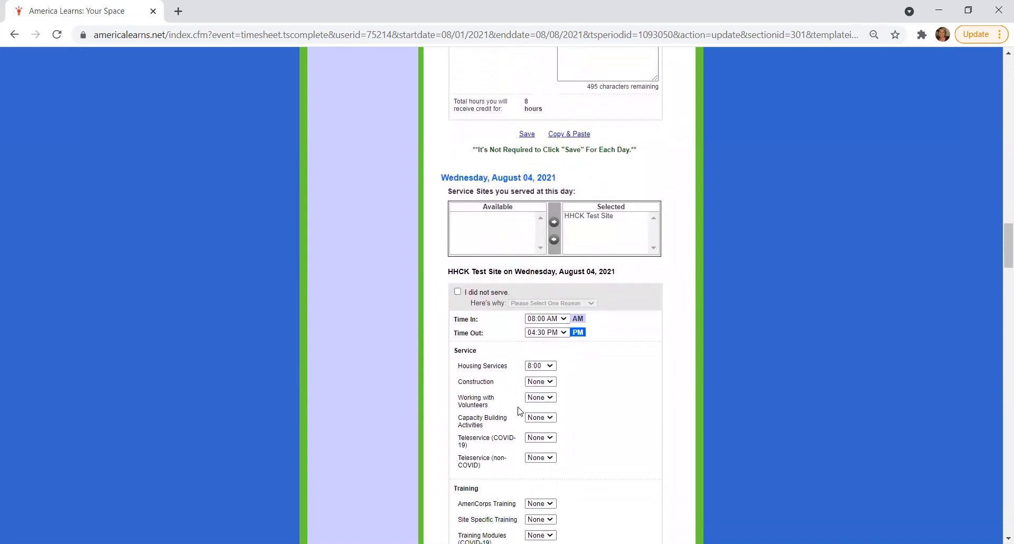
scroll(519, 412, "down", 1)
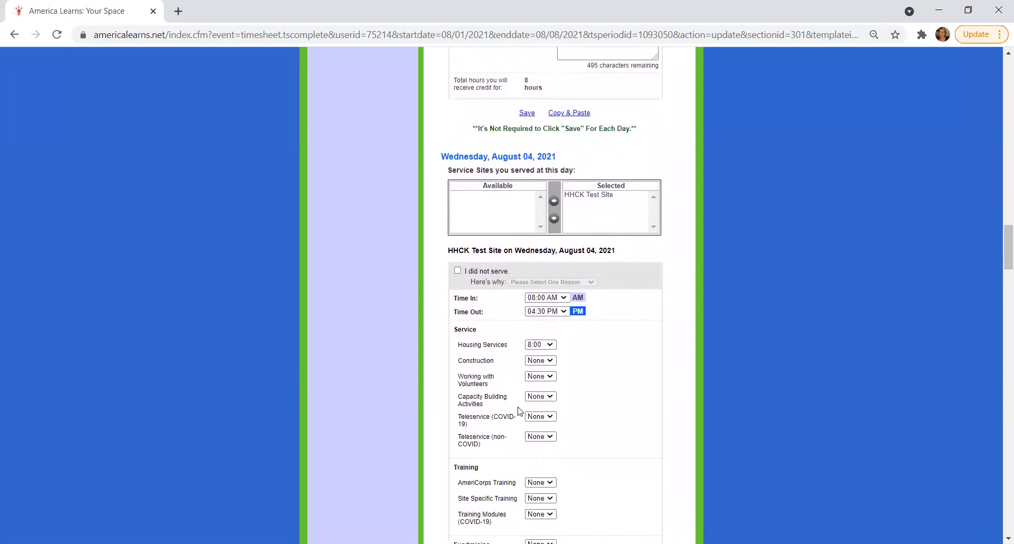
scroll(519, 411, "down", 1)
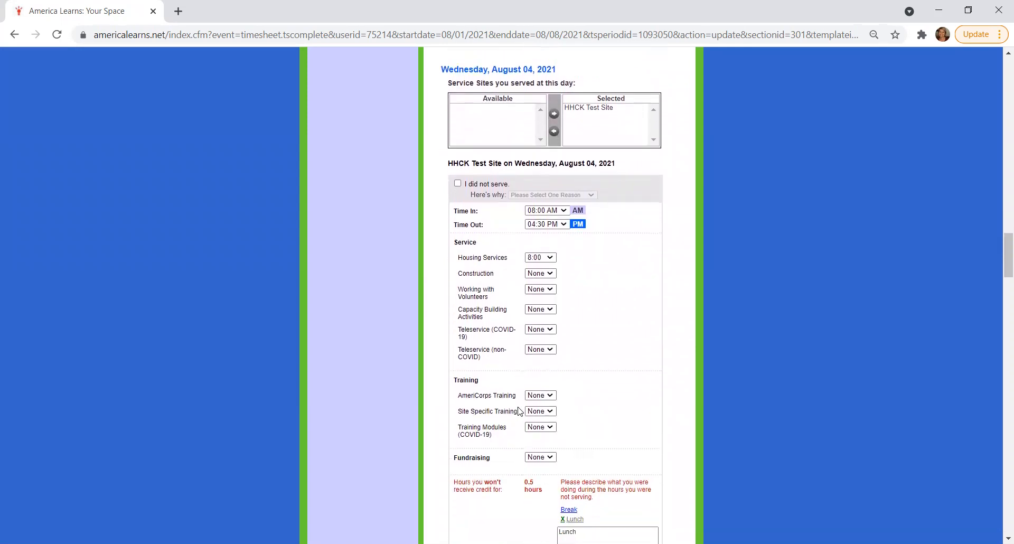
scroll(519, 411, "down", 1)
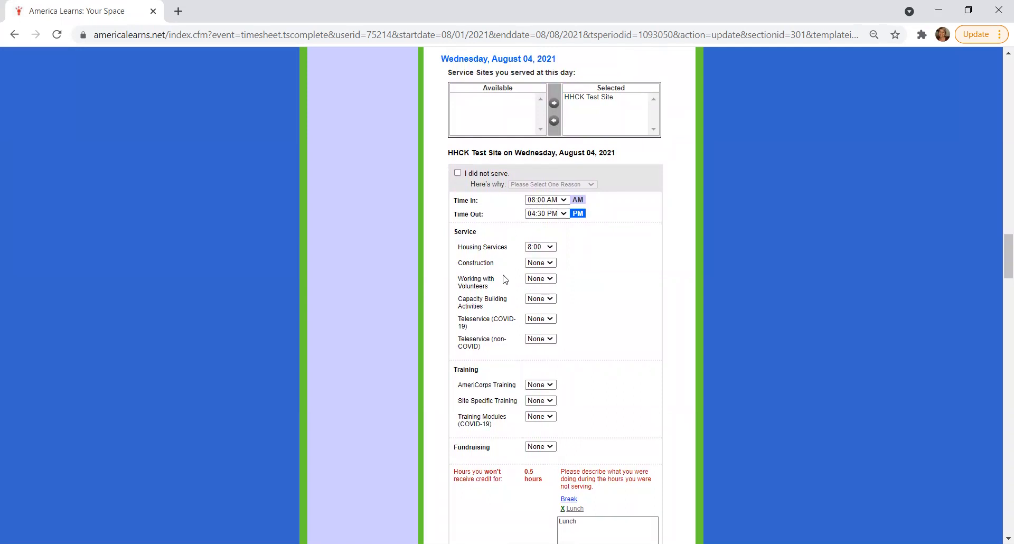
scroll(504, 279, "down", 1)
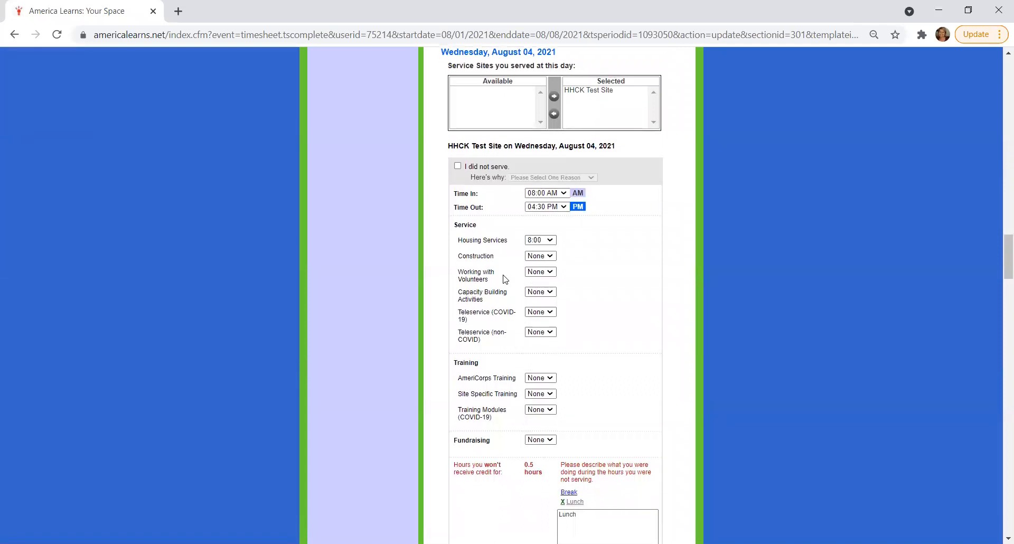
left_click(534, 245)
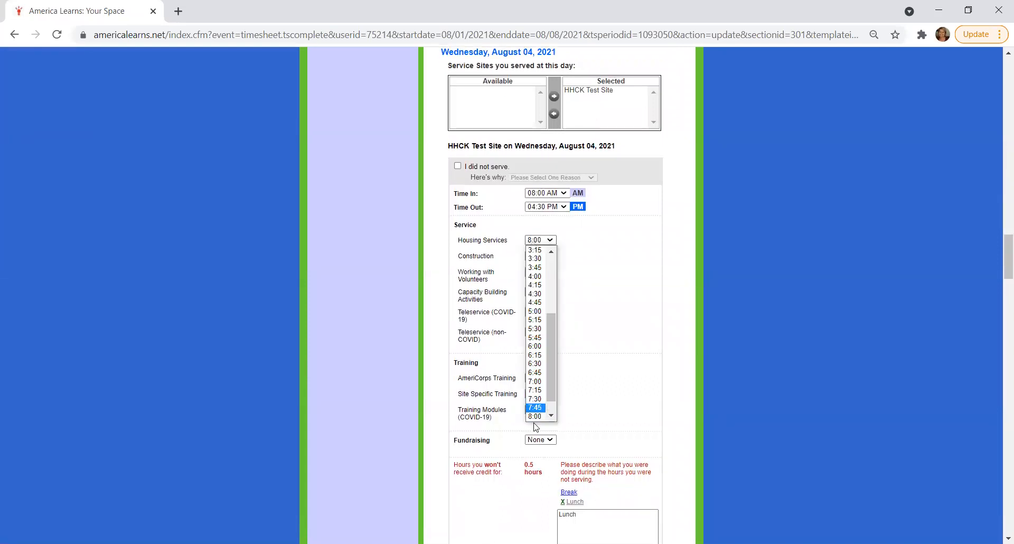
left_click(536, 408)
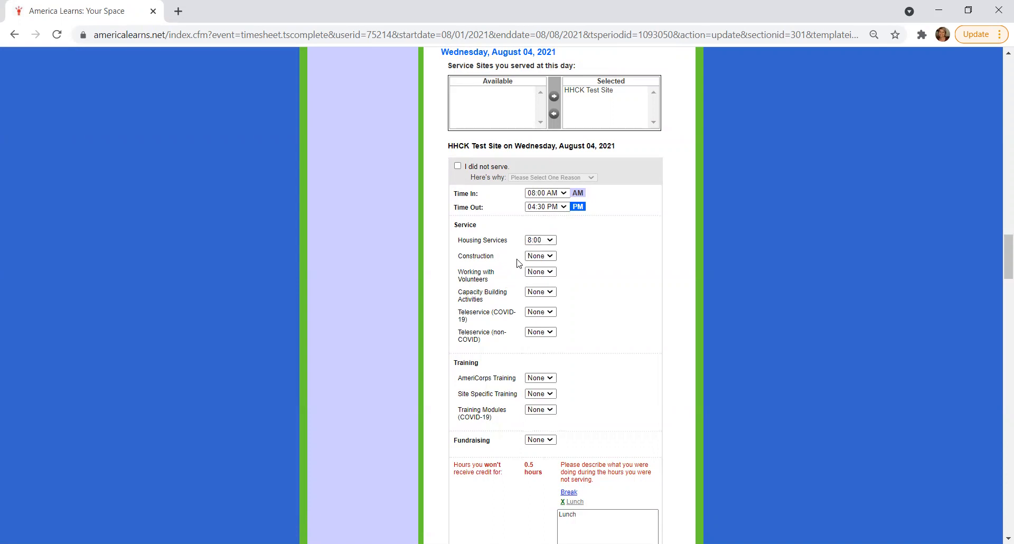
Copy Wednesday's entries to Thursday, August 5 and Friday, August 6, then save and apply the copy
scroll(518, 404, "down", 2)
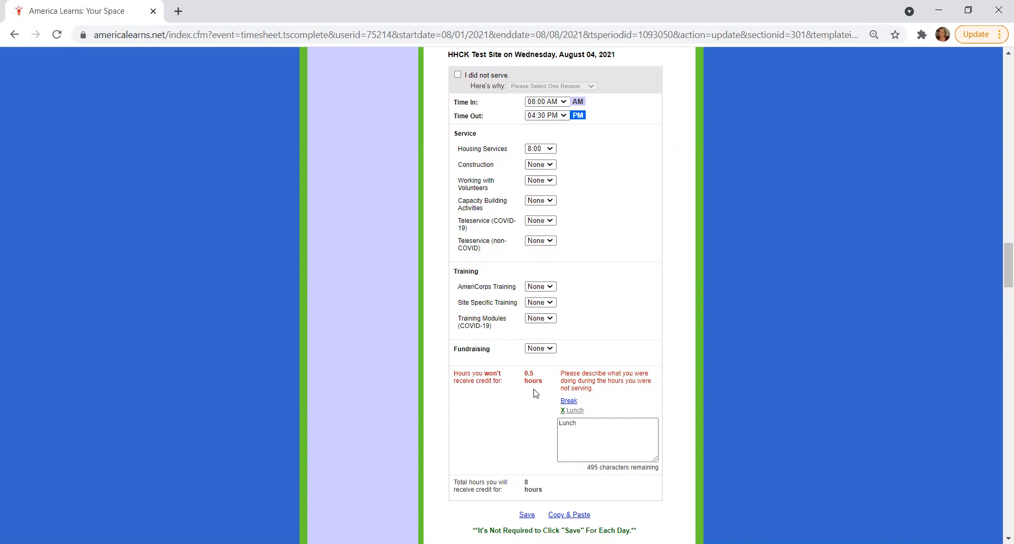
left_click(578, 521)
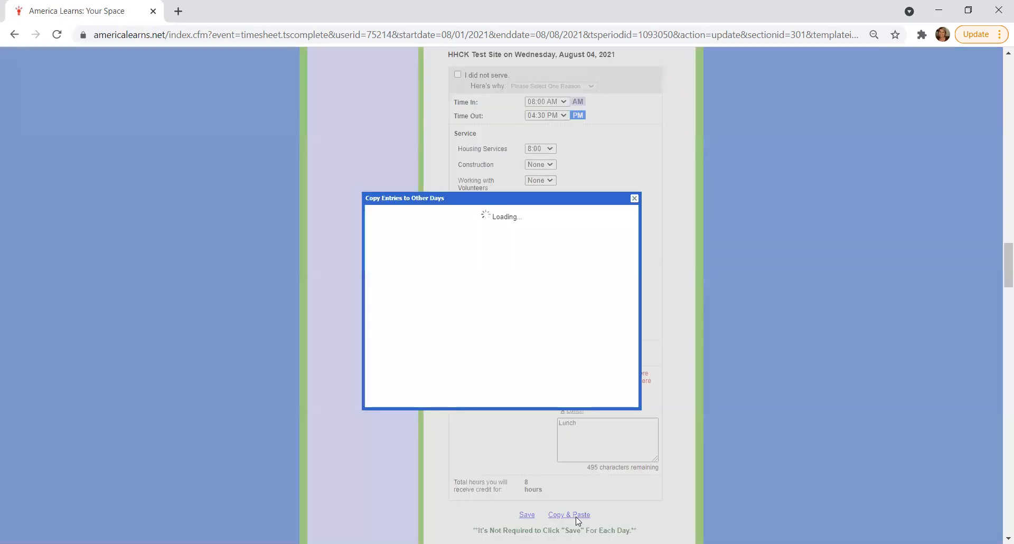
scroll(506, 333, "down", 1)
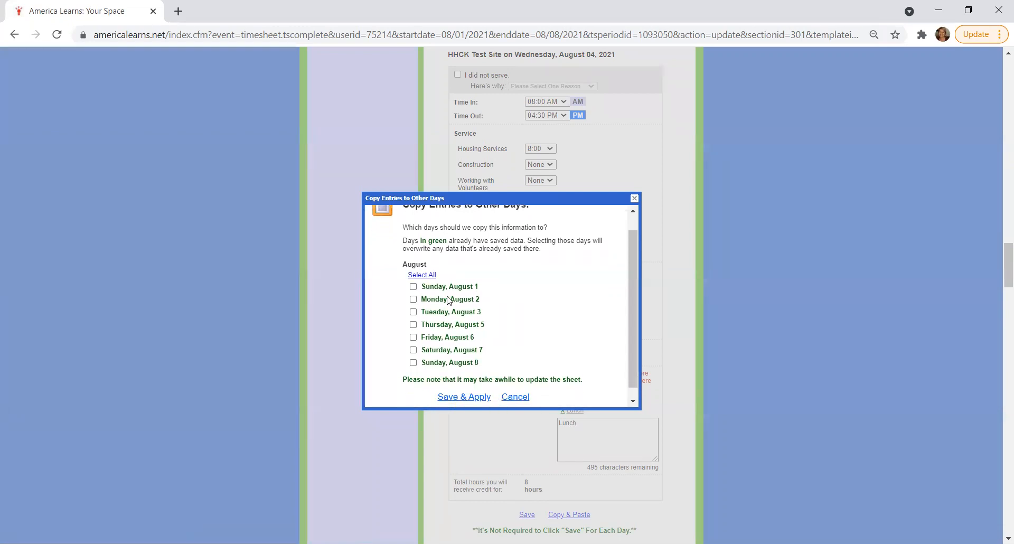
scroll(495, 335, "down", 1)
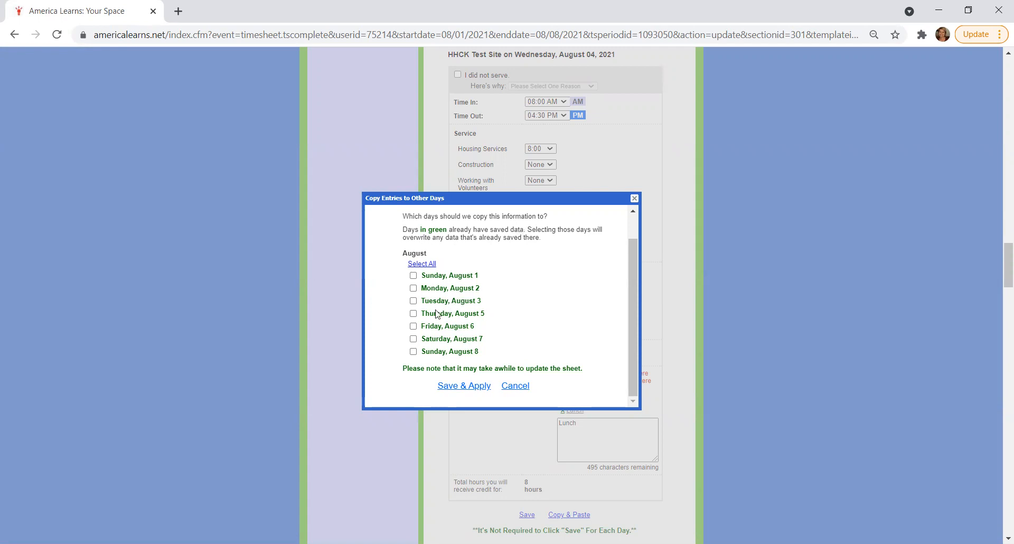
left_click(413, 313)
left_click(413, 327)
left_click(473, 387)
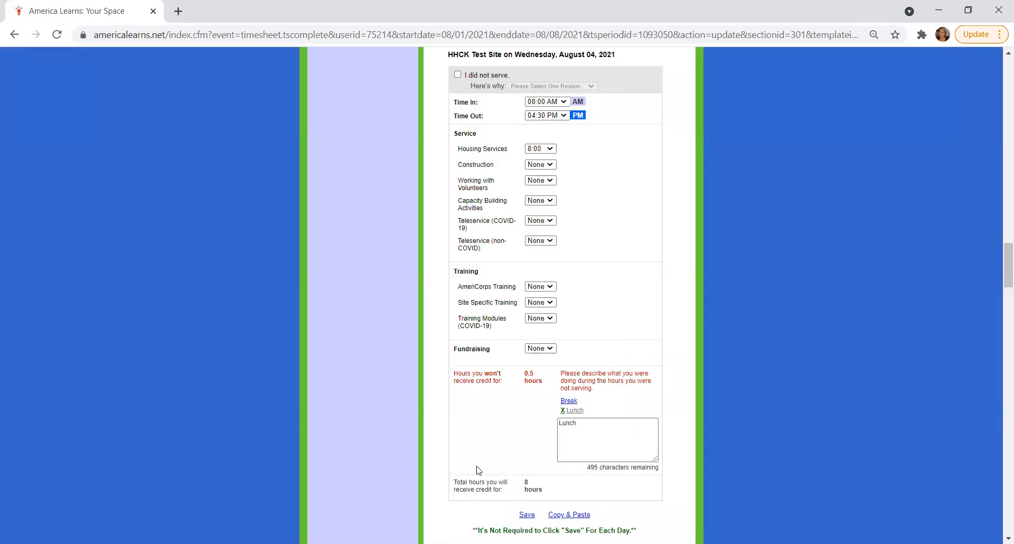
Examine the Thursday, August 05 and Friday, August 06 sections to check the entries copied from Wednesday
scroll(478, 470, "down", 5)
scroll(478, 470, "down", 3)
scroll(499, 244, "down", 1)
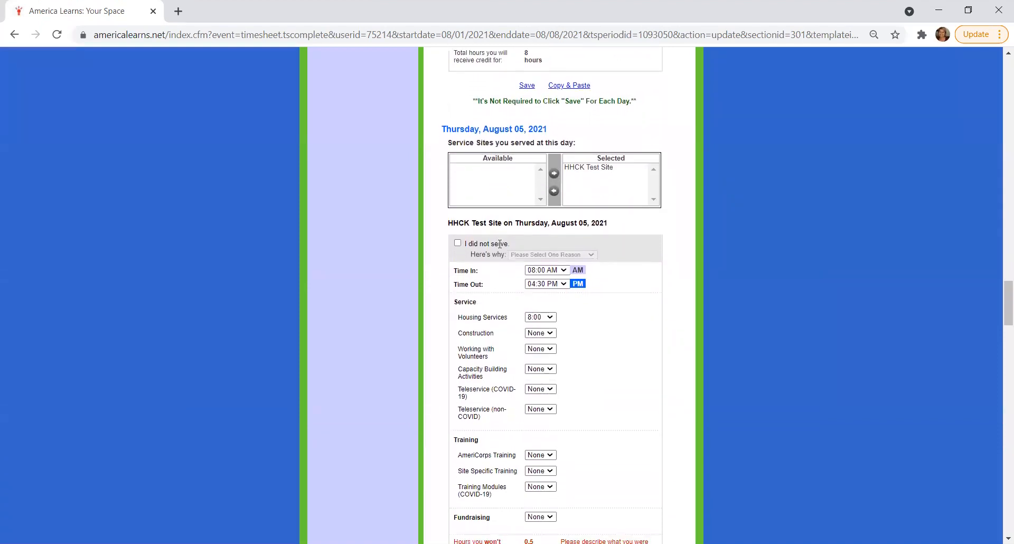
scroll(499, 243, "down", 8)
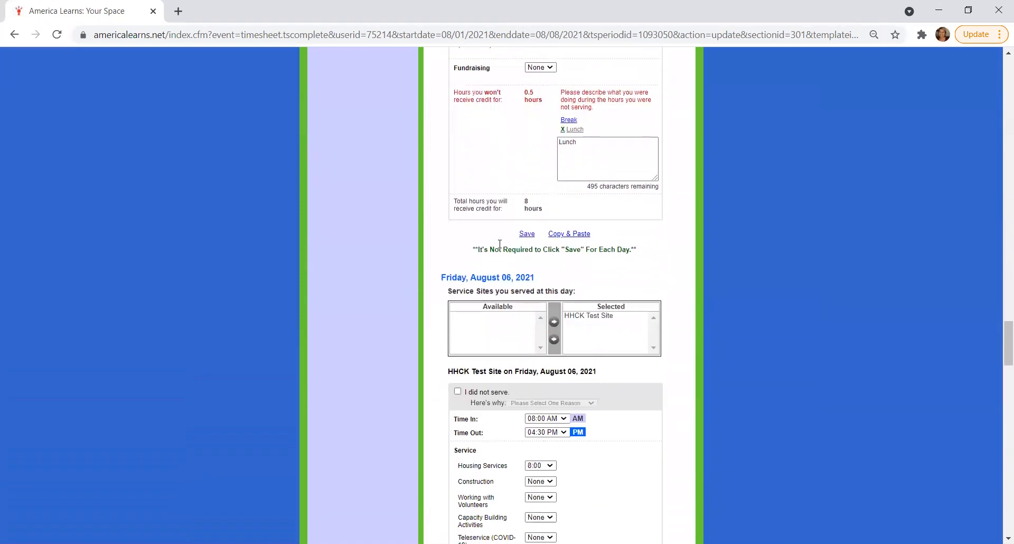
scroll(499, 243, "down", 1)
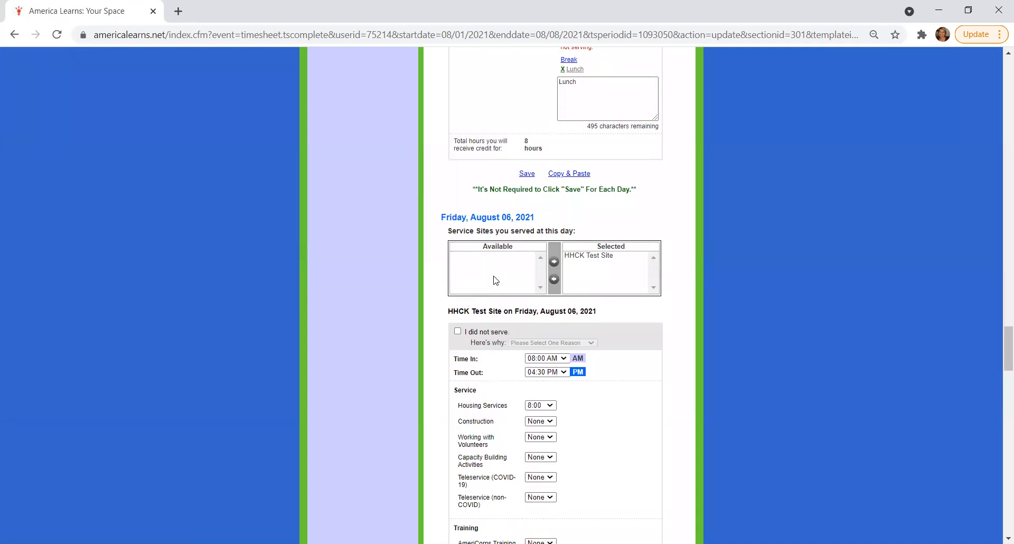
scroll(495, 280, "down", 1)
scroll(496, 280, "down", 2)
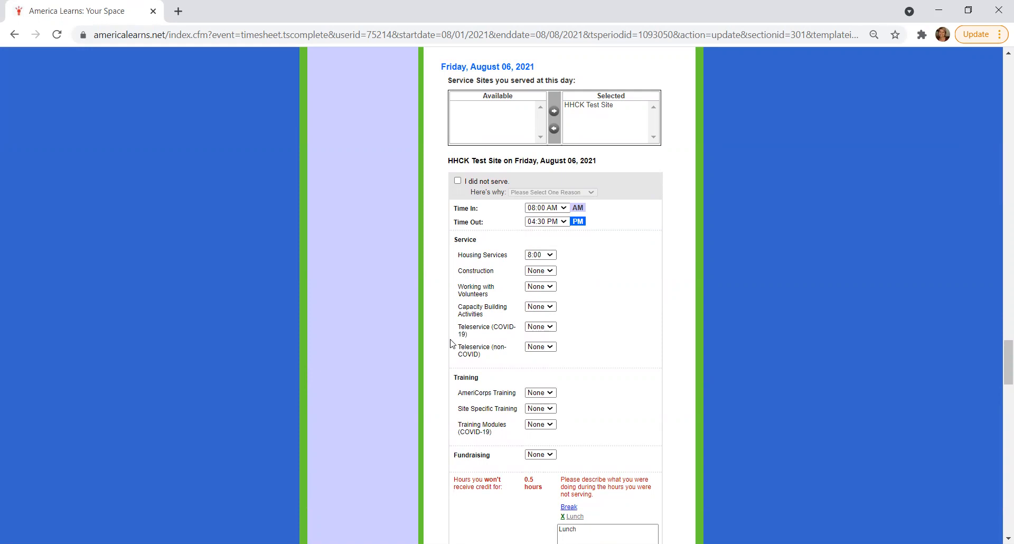
scroll(452, 344, "down", 1)
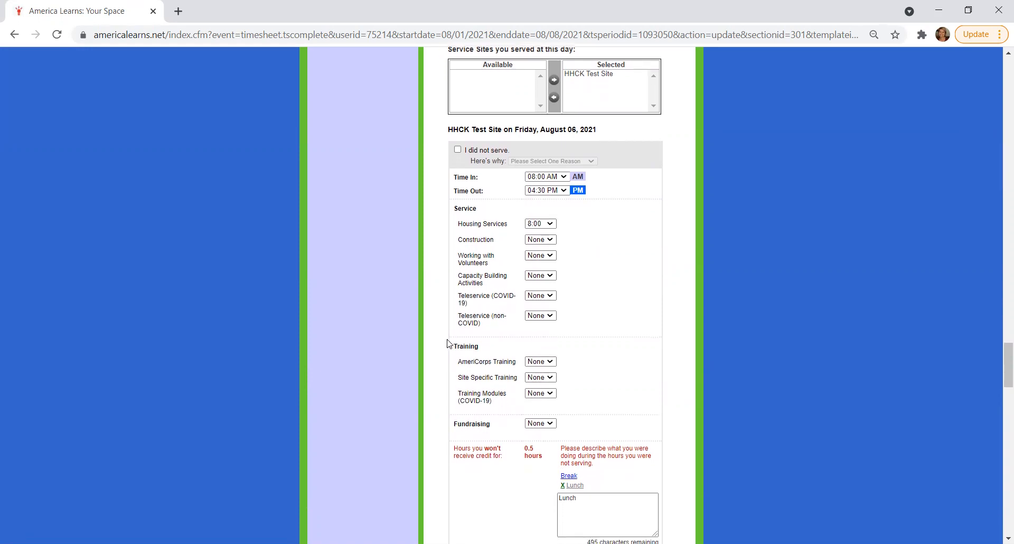
Clear and reselect the did-not-serve option for Saturday, August 07, 2021, and open its list of reasons
scroll(449, 344, "down", 5)
scroll(449, 343, "down", 3)
scroll(450, 344, "down", 3)
scroll(449, 343, "down", 2)
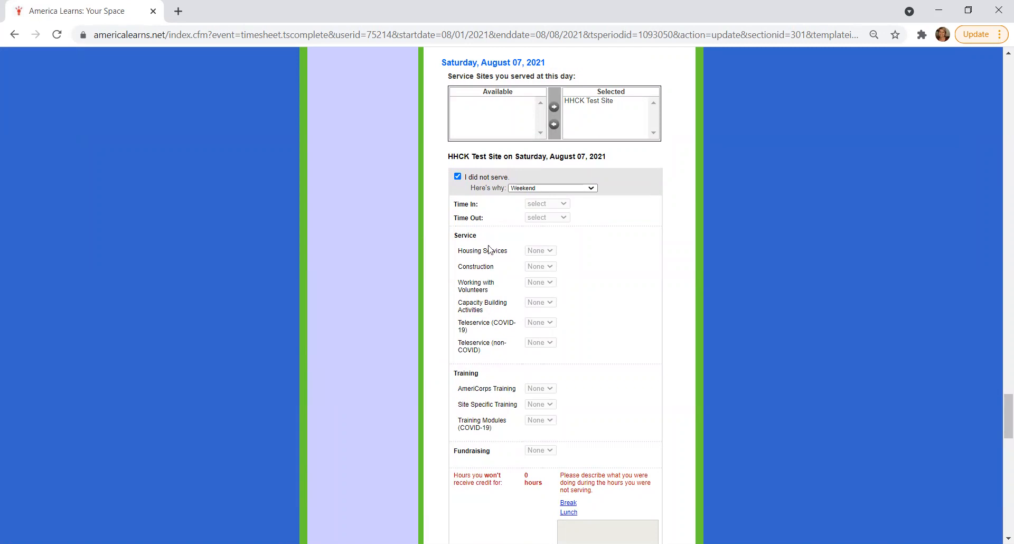
left_click(457, 177)
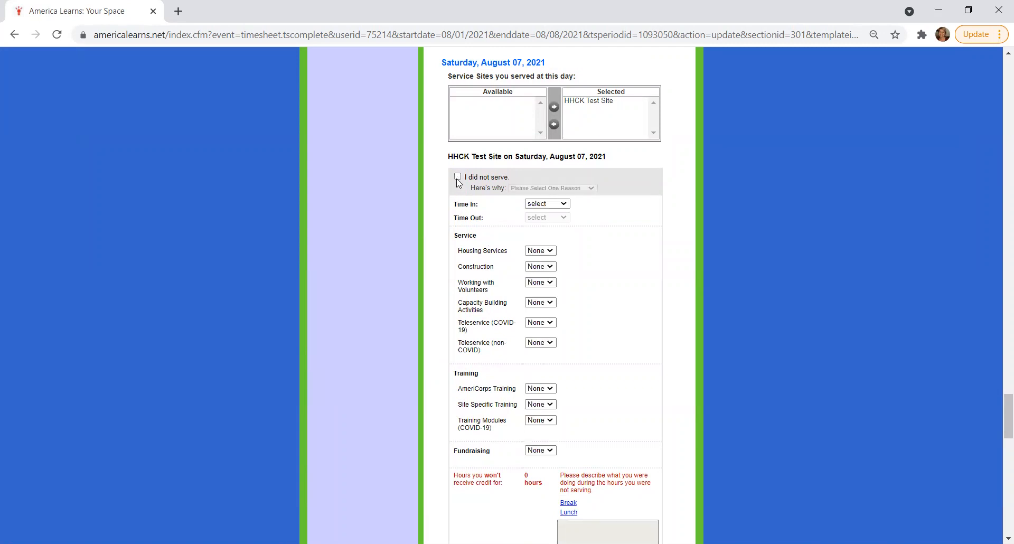
left_click(458, 177)
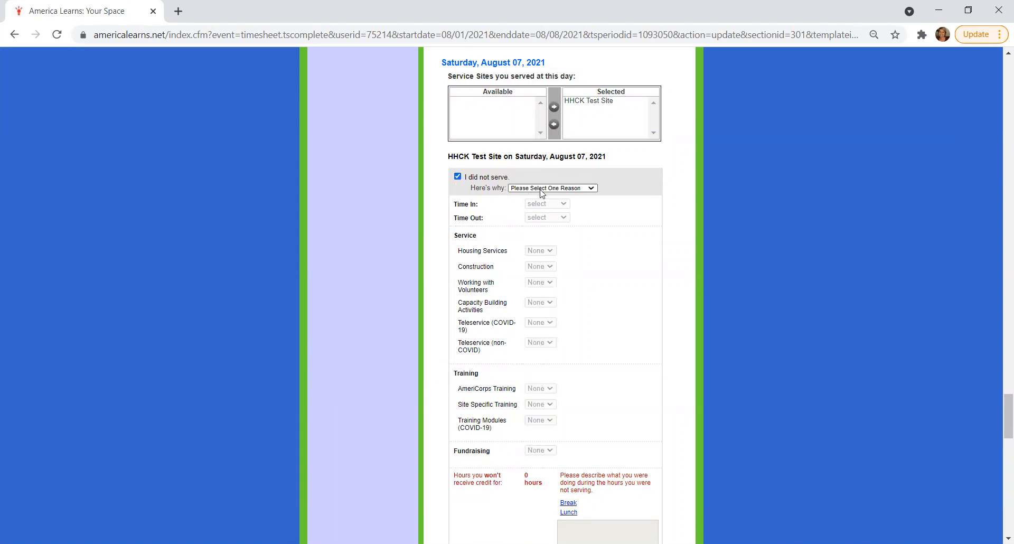
left_click(523, 190)
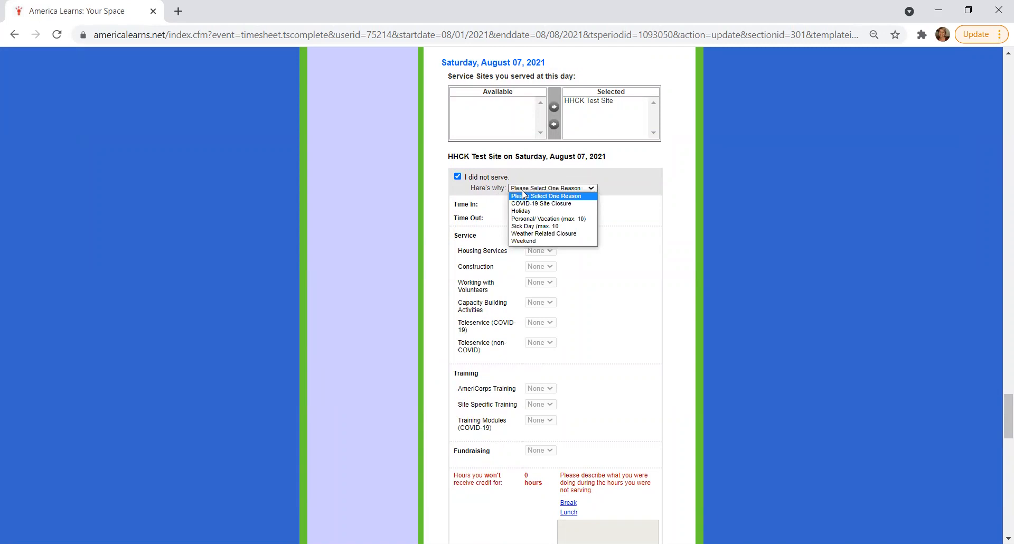
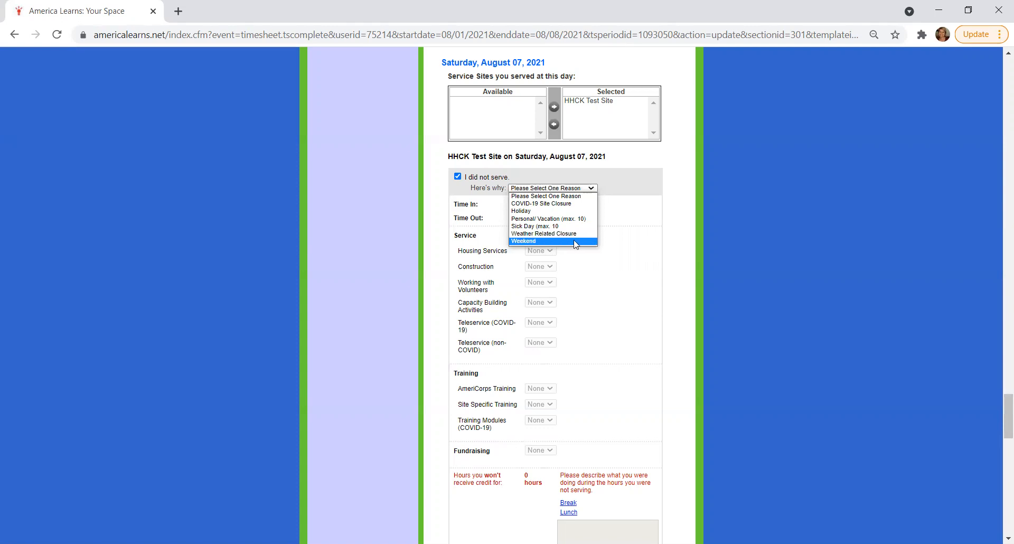
Set the did-not-serve reason for Saturday, August 07, 2021 to Weekend and check the reason for Sunday, August 08
left_click(575, 242)
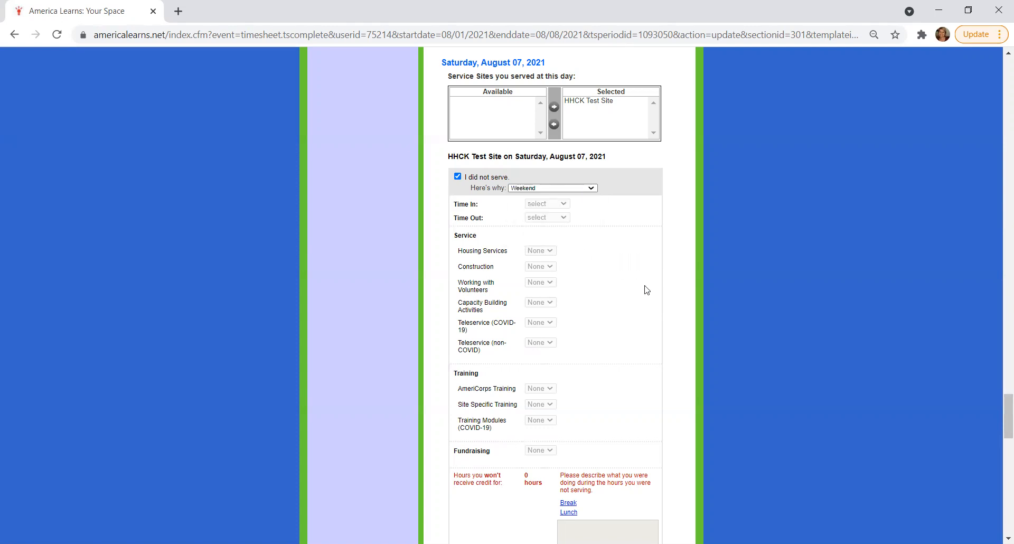
scroll(647, 290, "down", 8)
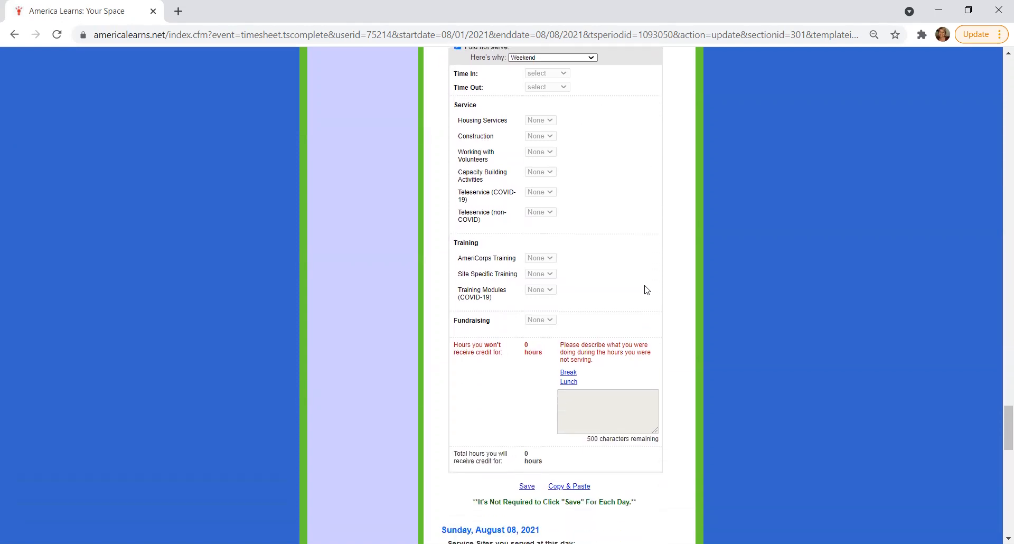
scroll(647, 290, "down", 2)
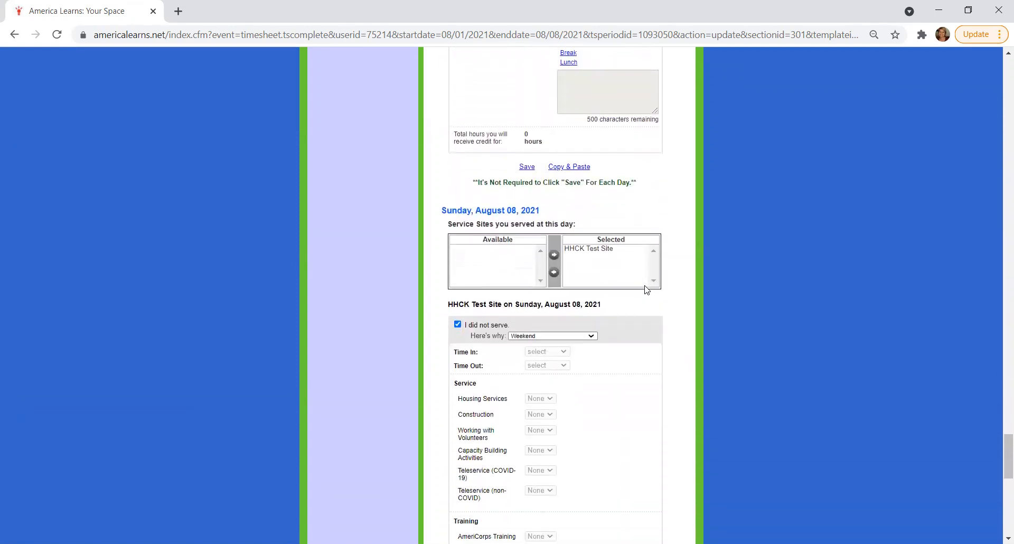
scroll(479, 287, "down", 1)
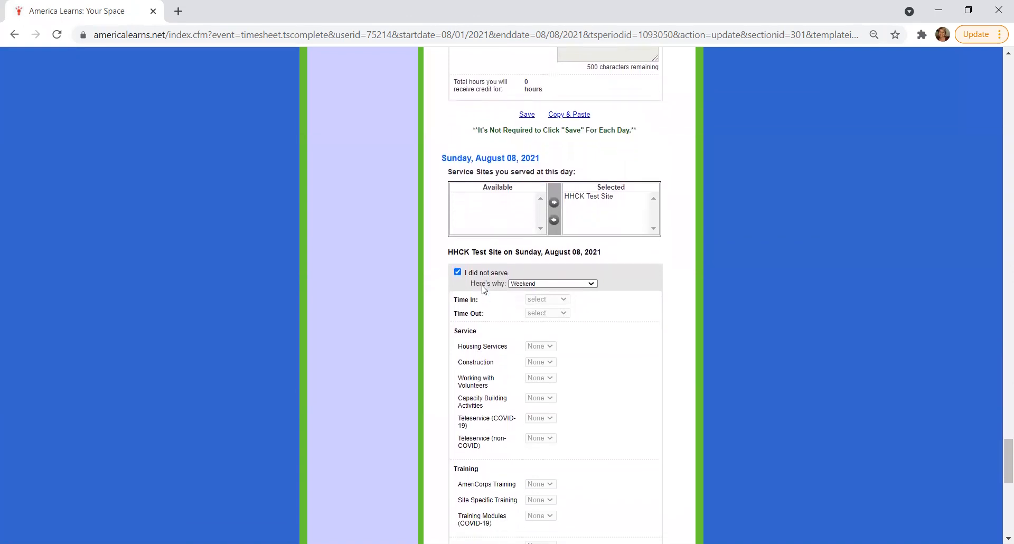
left_click(532, 274)
left_click(543, 327)
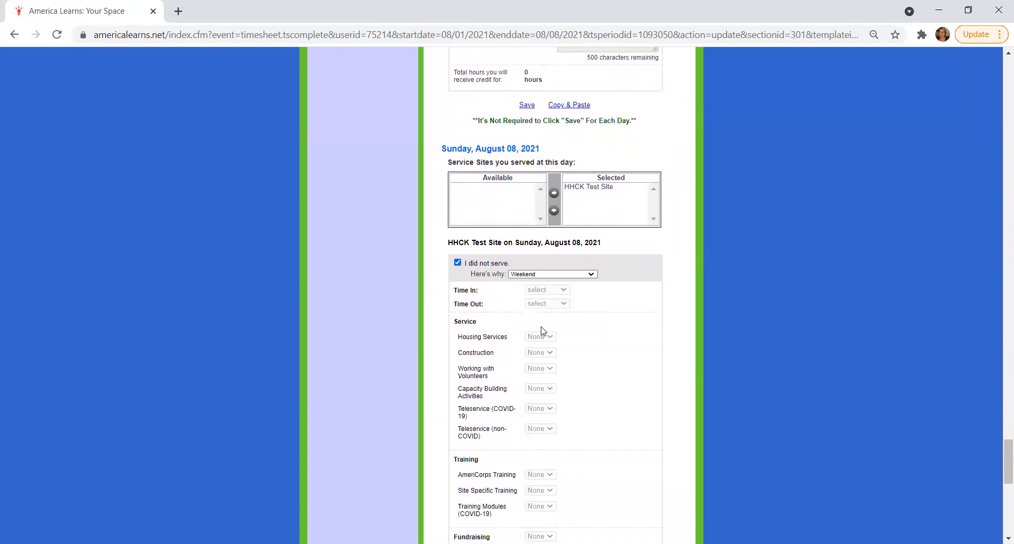
Examine the Sunday, August 08, 2021 section and its did-not-serve reasons, keeping Weekend selected
scroll(517, 343, "down", 3)
scroll(517, 344, "down", 5)
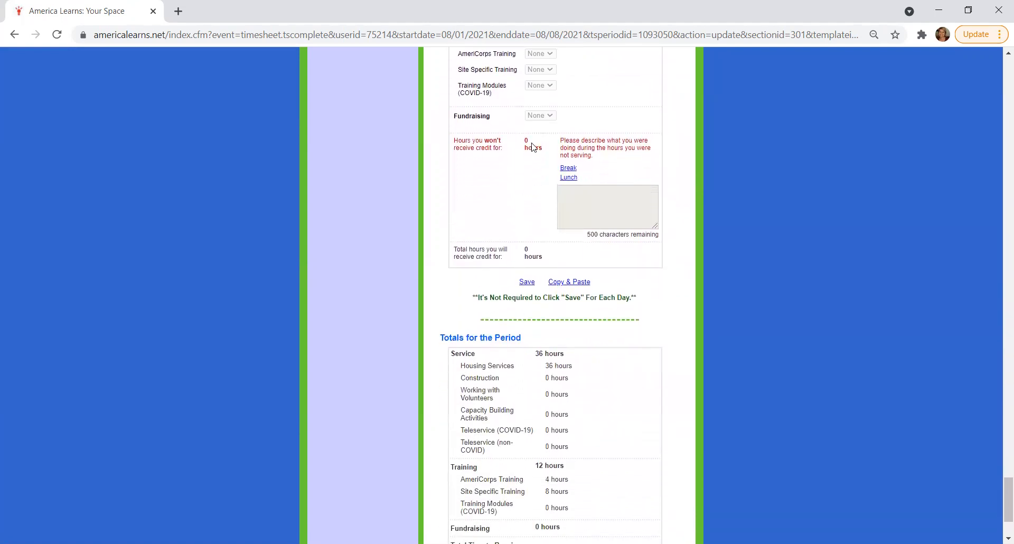
scroll(560, 157, "up", 2)
scroll(559, 158, "up", 3)
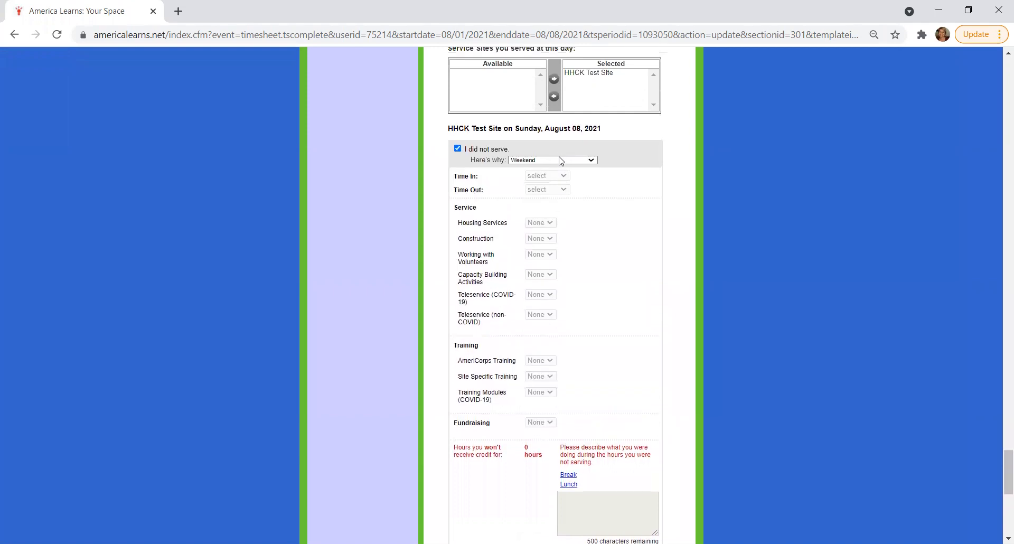
left_click(559, 159)
left_click(548, 212)
scroll(592, 311, "down", 5)
scroll(517, 228, "up", 2)
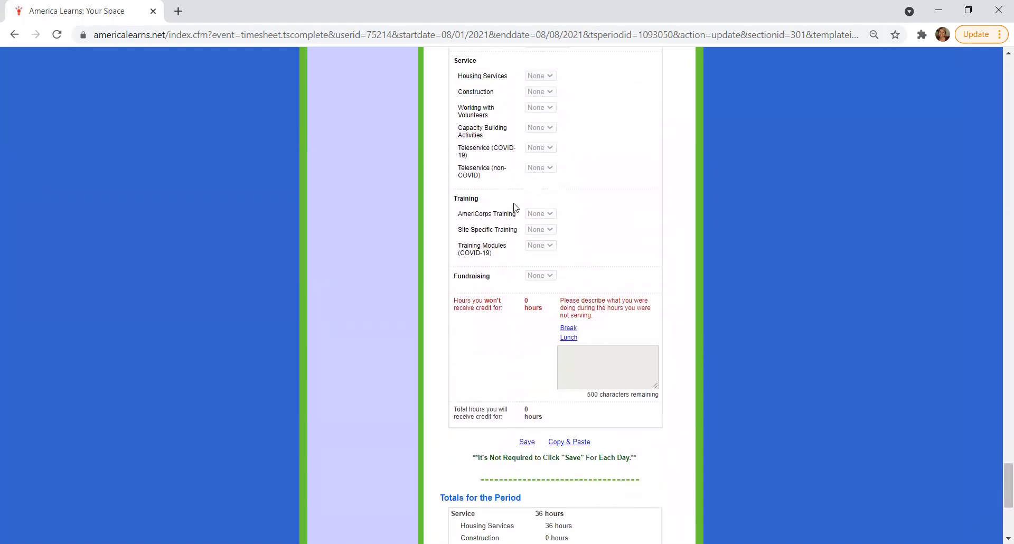
scroll(515, 207, "up", 2)
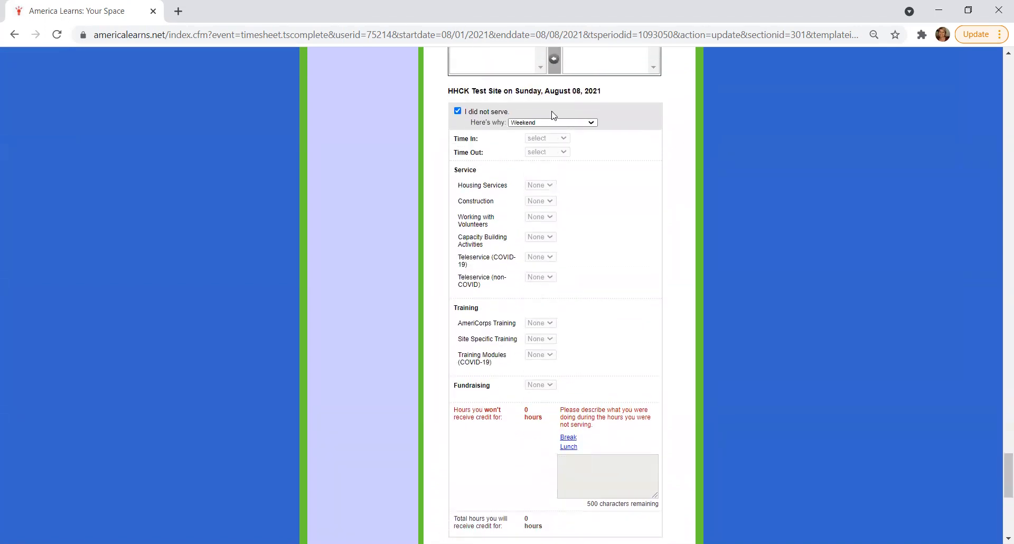
Examine the Totals for the Period and the Electronically Sign and Submit instructions, comparing them with the Sunday section
scroll(527, 307, "down", 3)
scroll(523, 312, "down", 1)
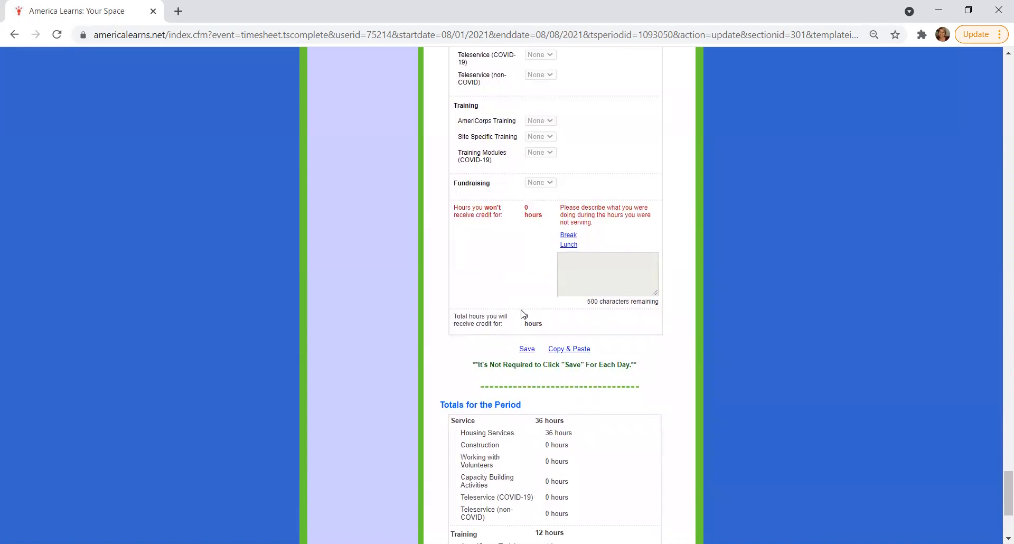
scroll(522, 314, "down", 4)
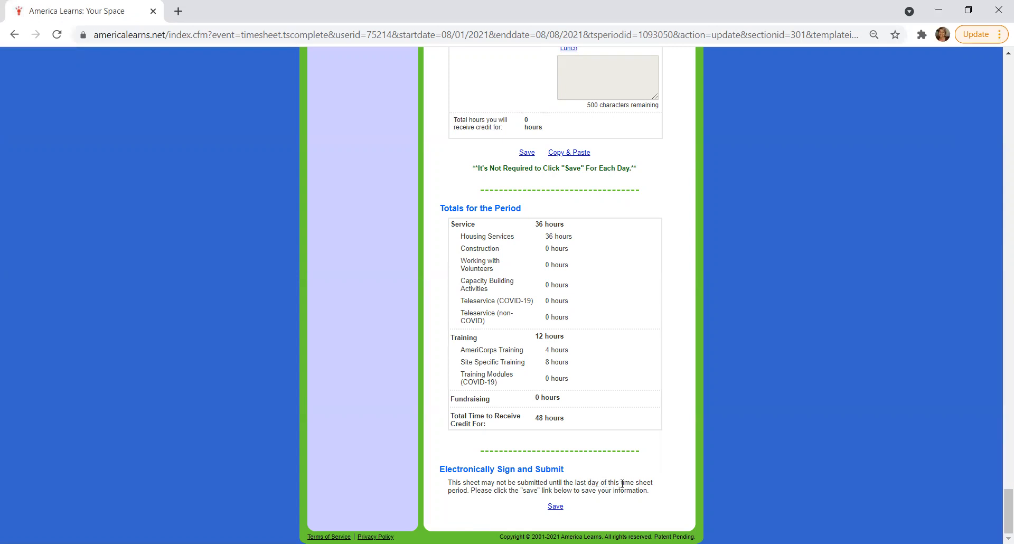
scroll(655, 408, "up", 3)
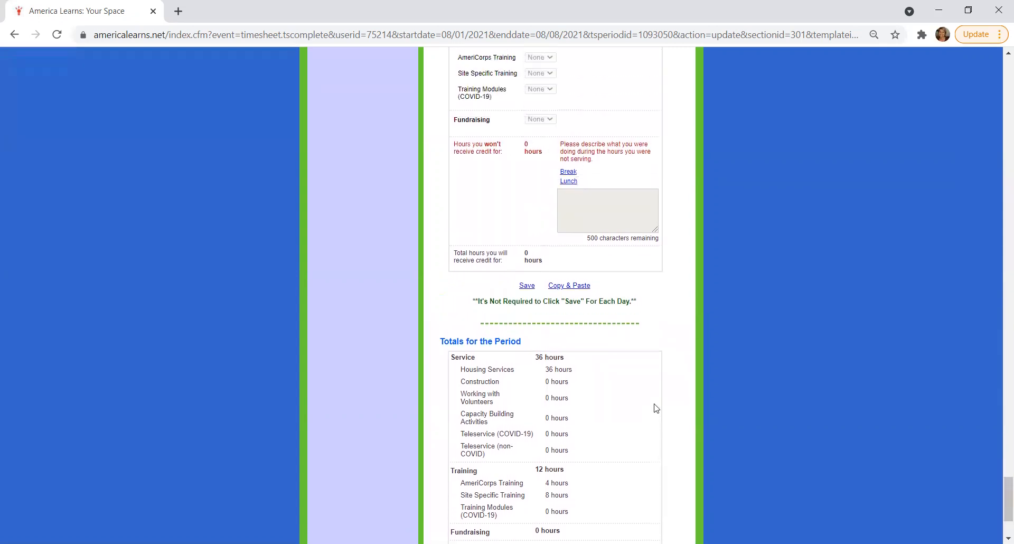
scroll(655, 409, "down", 3)
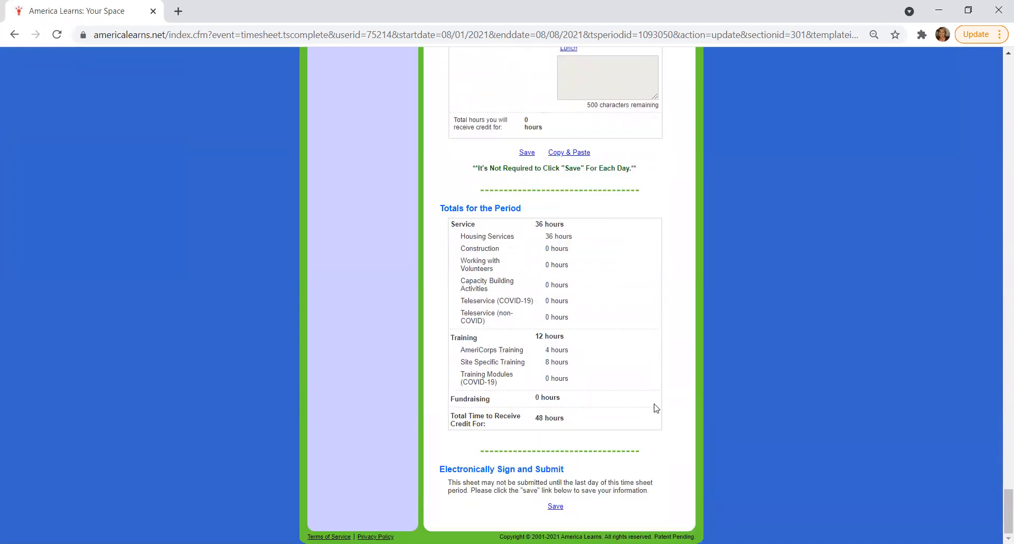
scroll(655, 408, "up", 4)
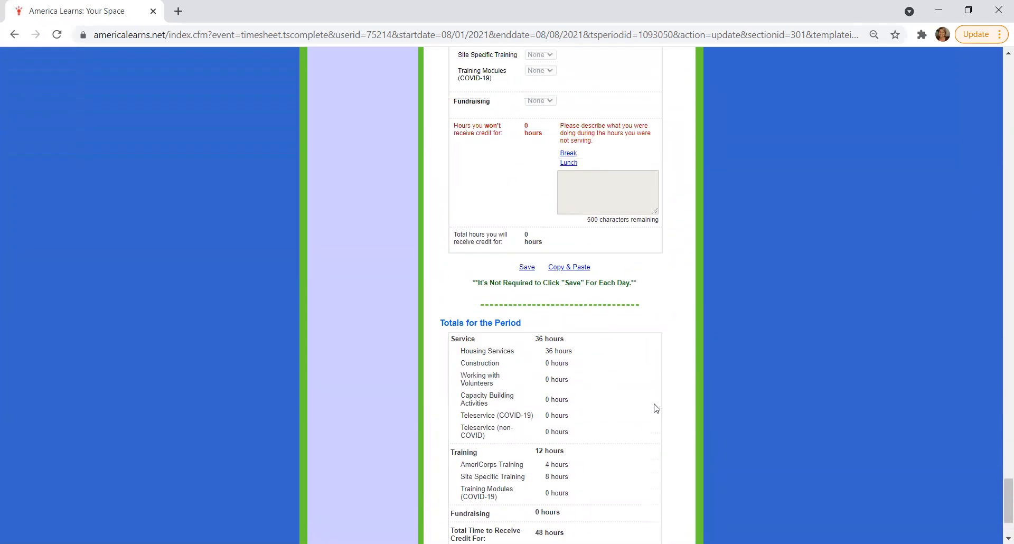
scroll(611, 480, "down", 4)
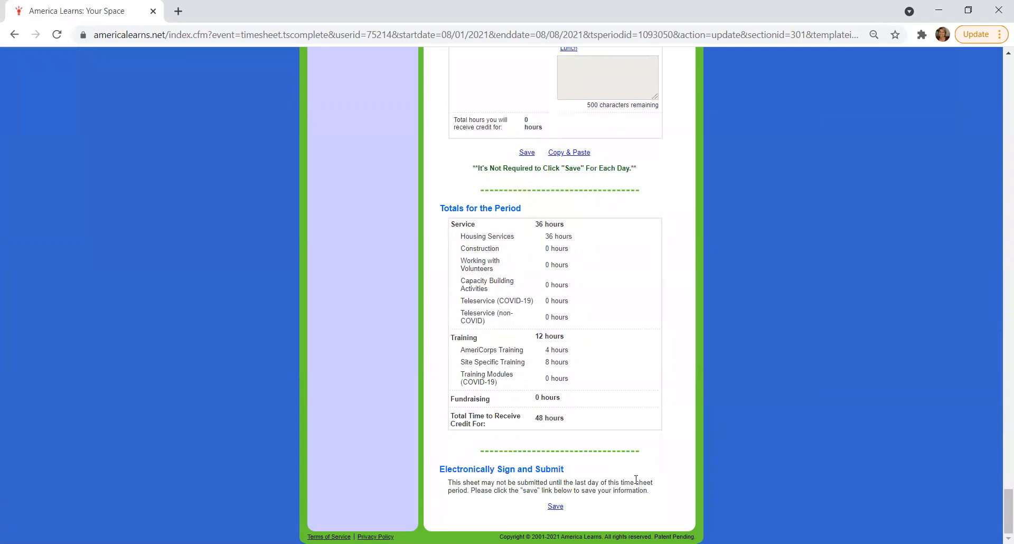
scroll(637, 479, "up", 3)
scroll(637, 479, "up", 5)
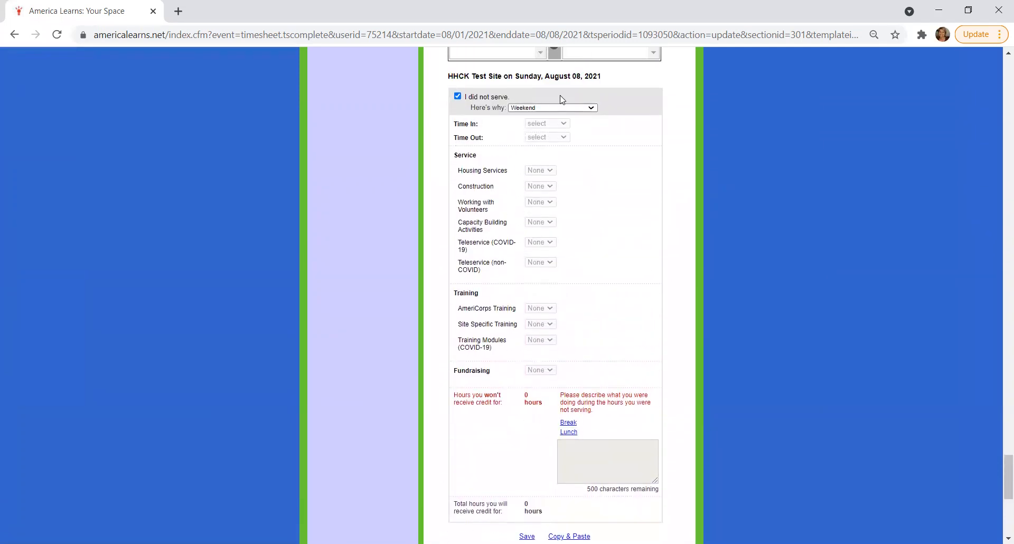
scroll(667, 315, "down", 1)
scroll(666, 316, "down", 7)
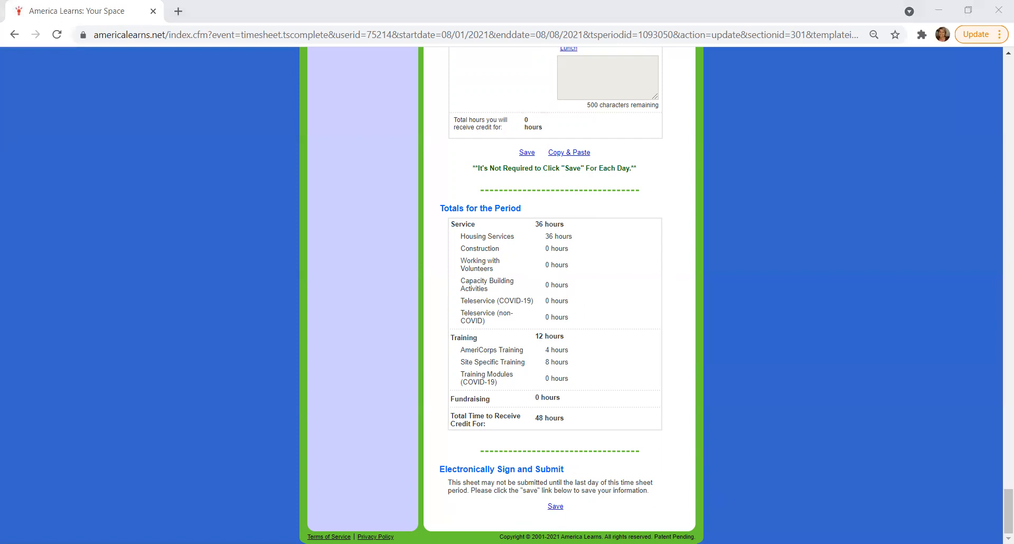
Save the whole time sheet with the option to continue completing it now
left_click(562, 507)
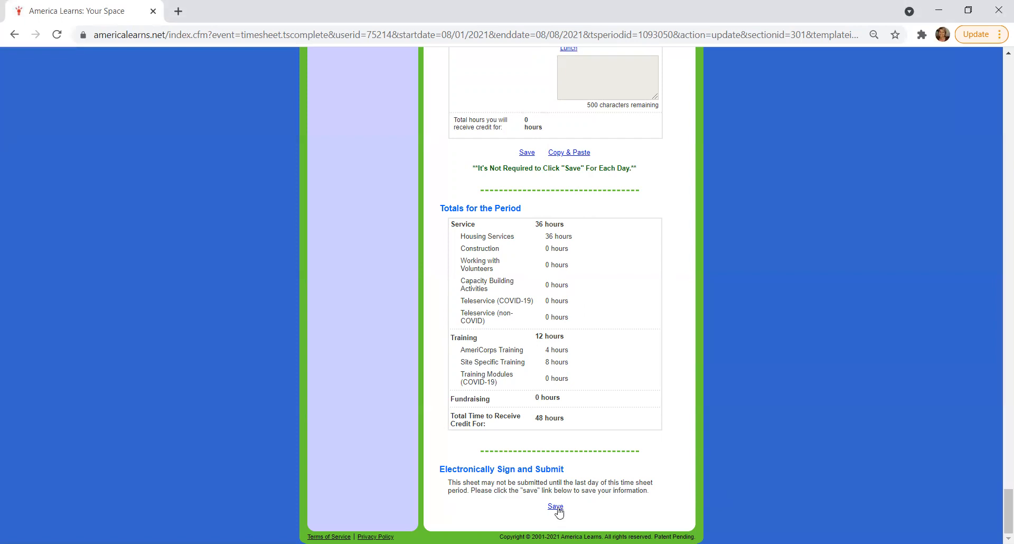
left_click(558, 507)
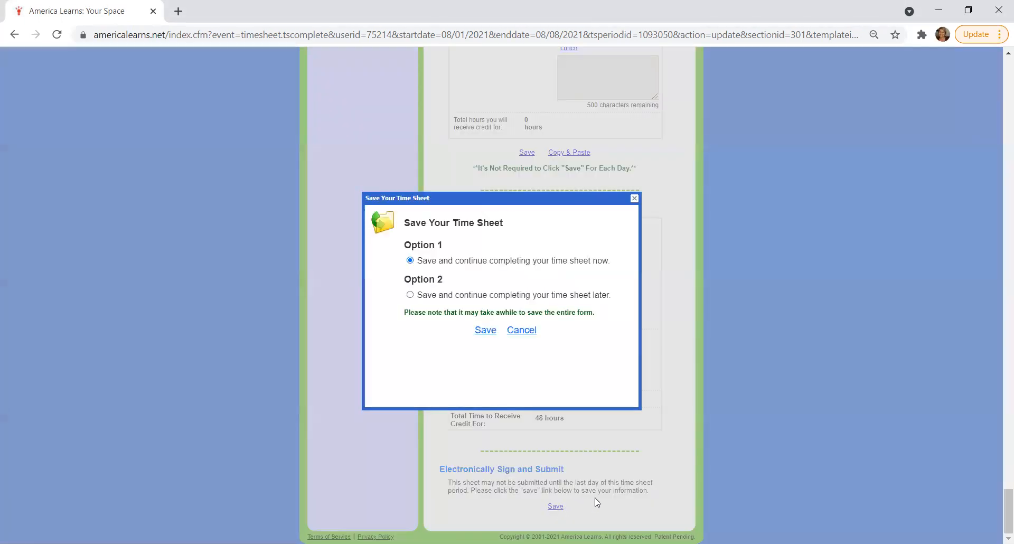
left_click(482, 333)
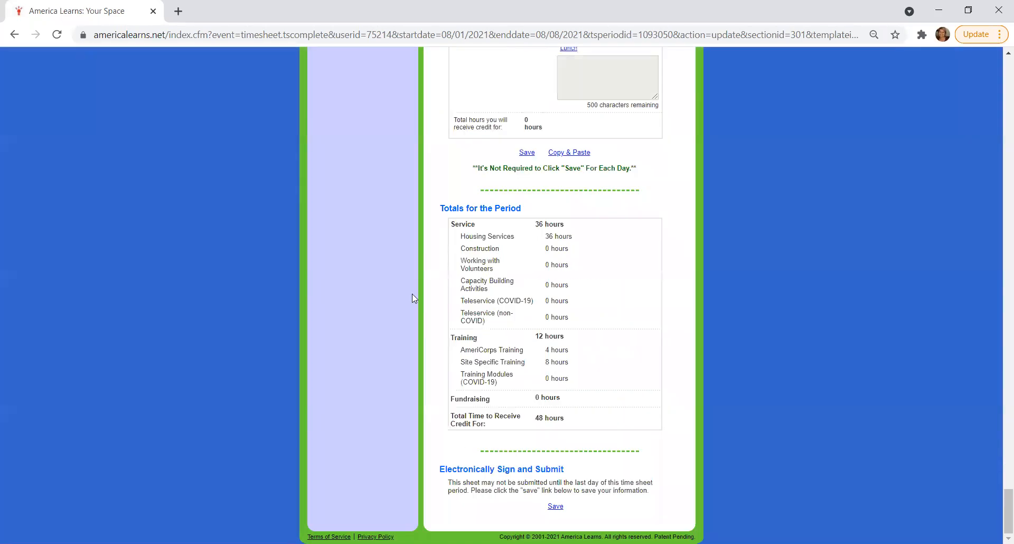
Save the time sheet again with the option to continue completing it later
left_click(555, 507)
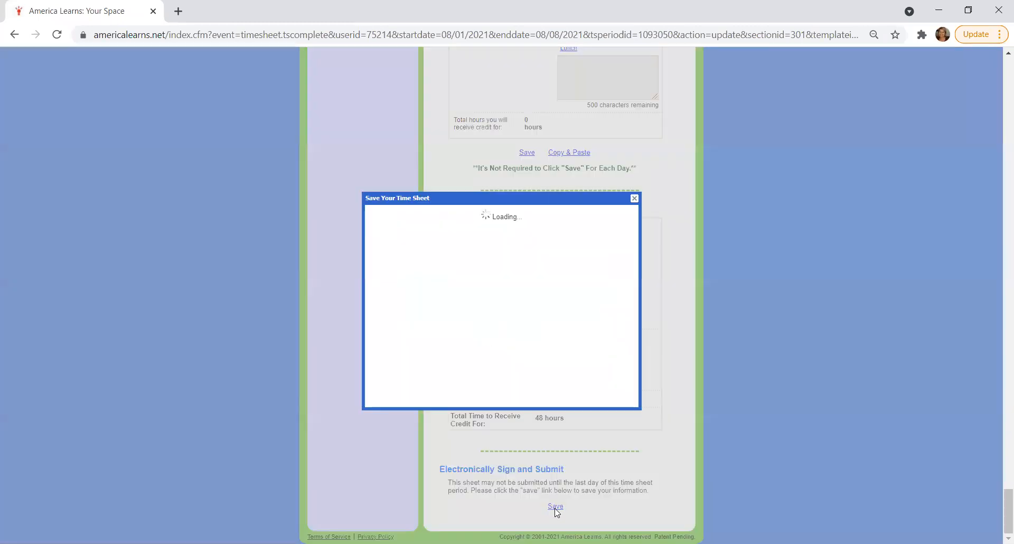
left_click(410, 295)
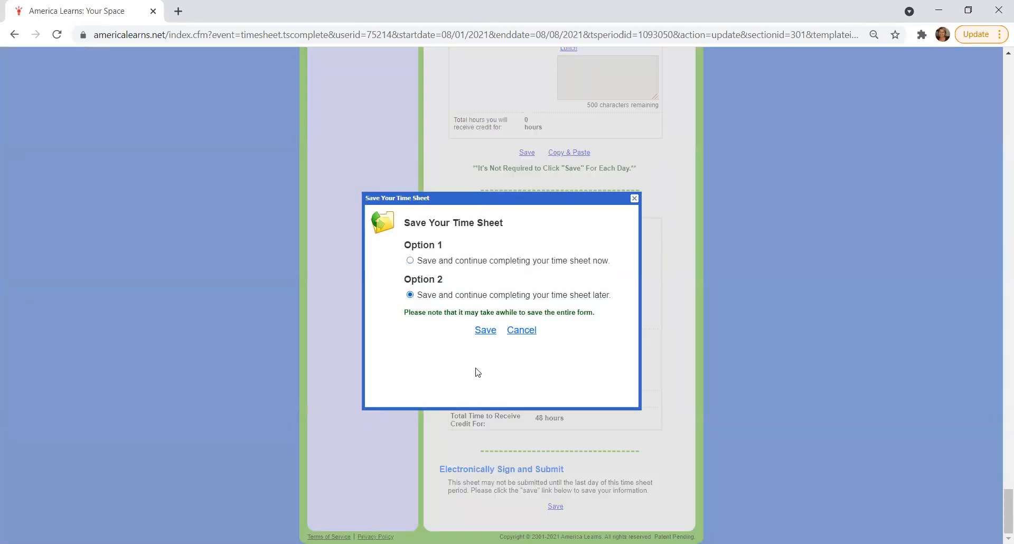
left_click(485, 332)
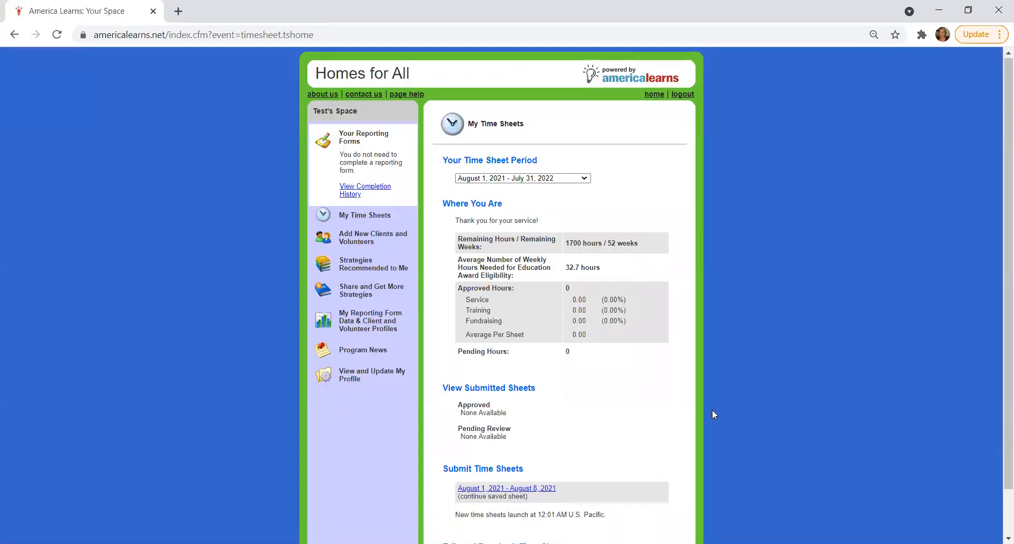
Open the Add New Clients and Volunteers page and view the new household form for the Housing Services - 2020-2021 group
scroll(712, 410, "down", 2)
scroll(712, 410, "up", 1)
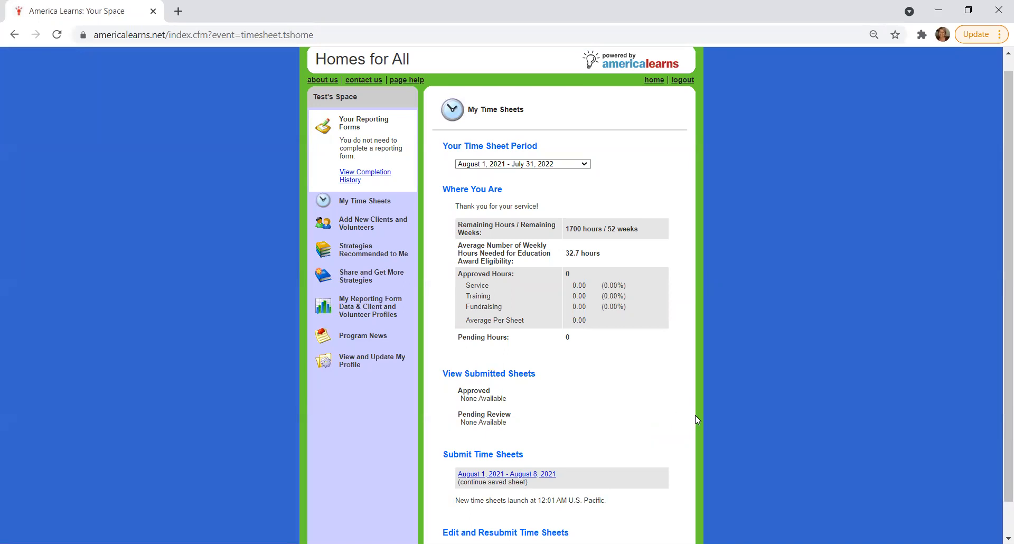
scroll(695, 415, "up", 1)
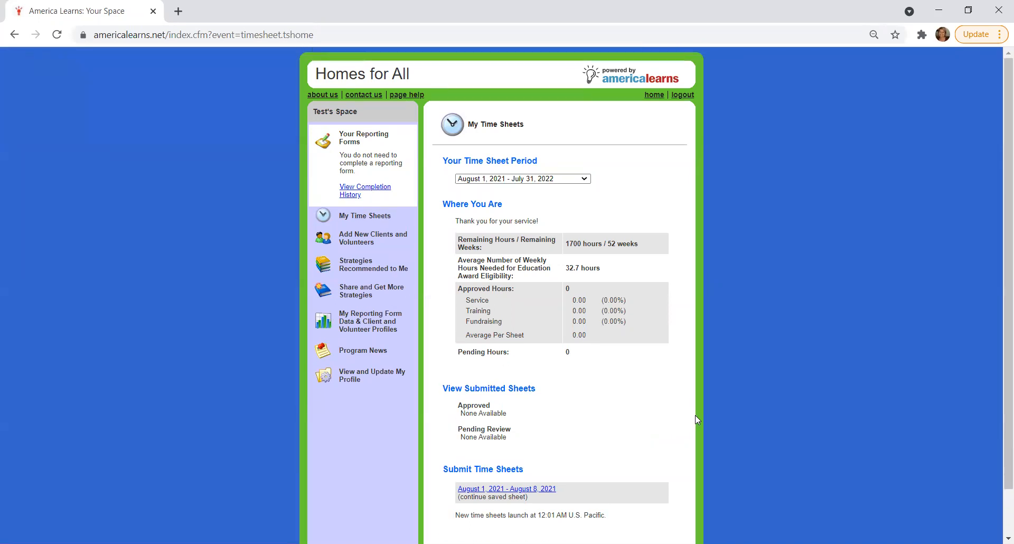
scroll(694, 415, "down", 1)
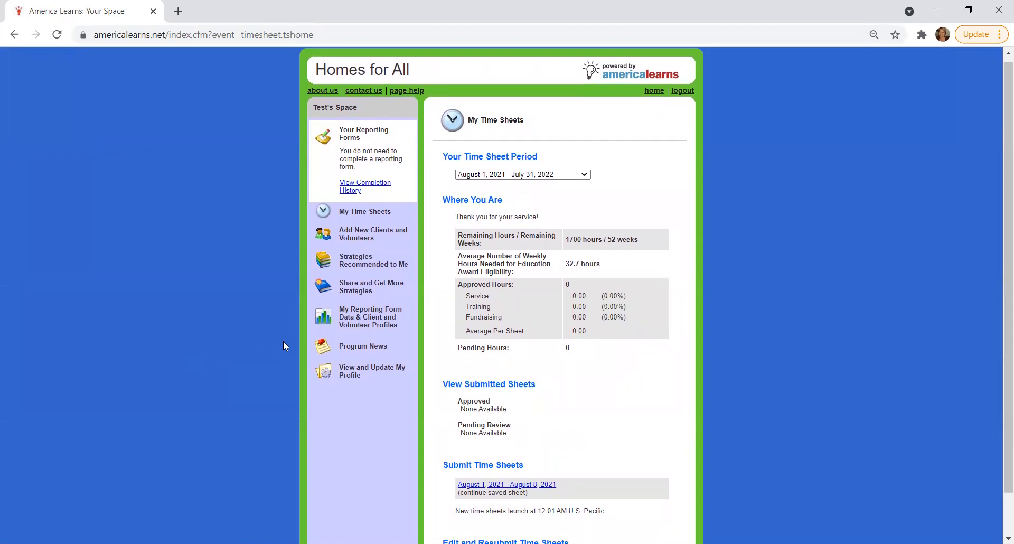
left_click(359, 242)
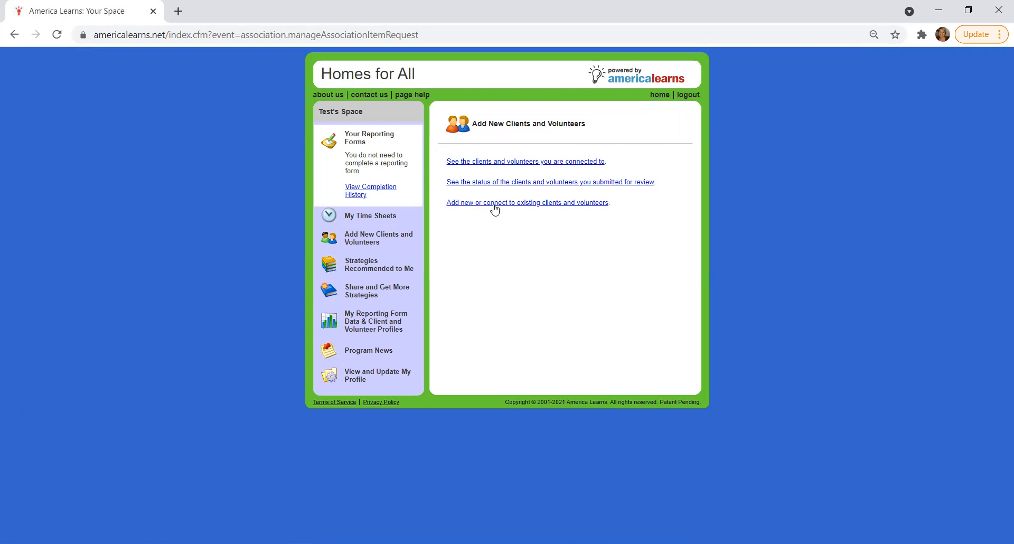
left_click(601, 204)
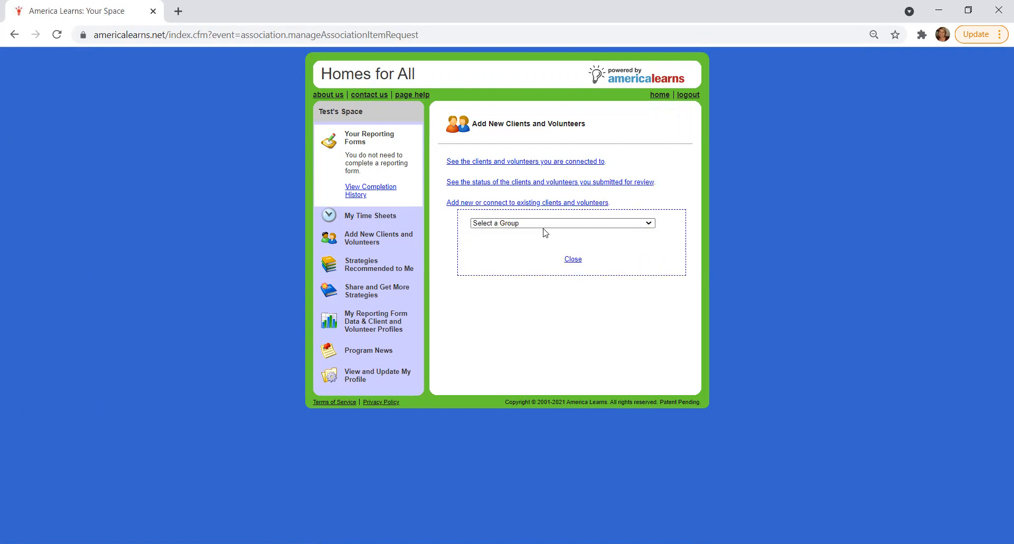
left_click(509, 223)
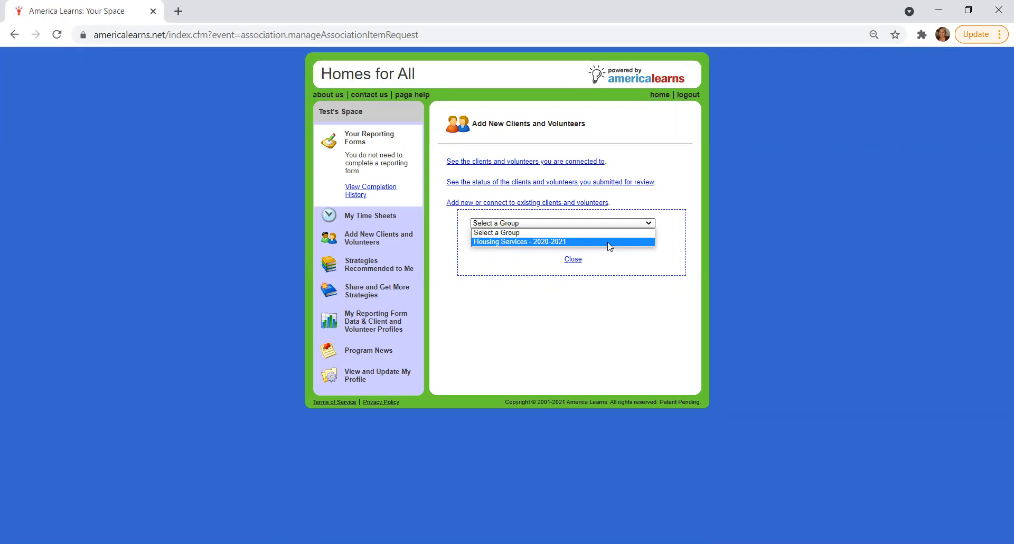
left_click(526, 242)
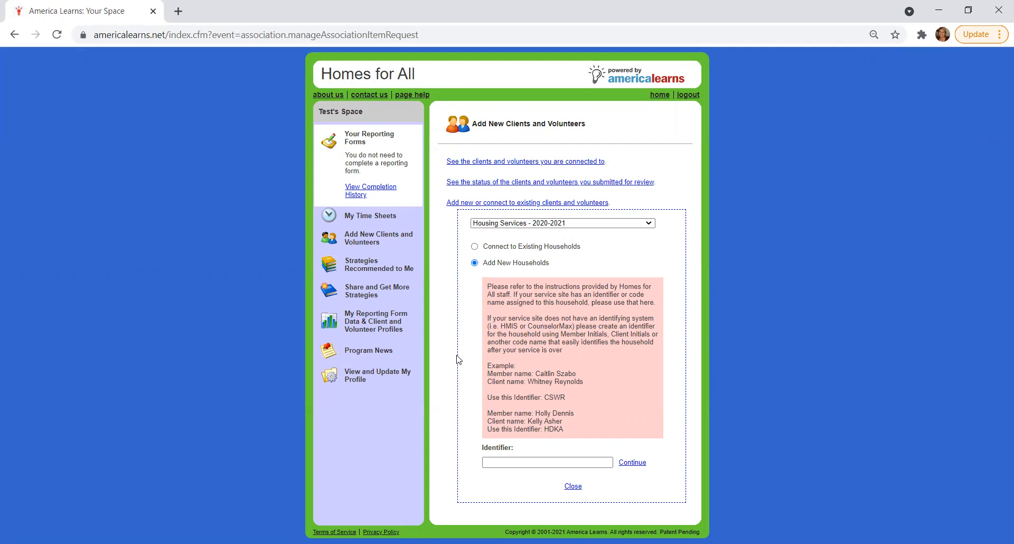
Return to the Homes for All home page and look over its calendar and news sections
left_click(659, 96)
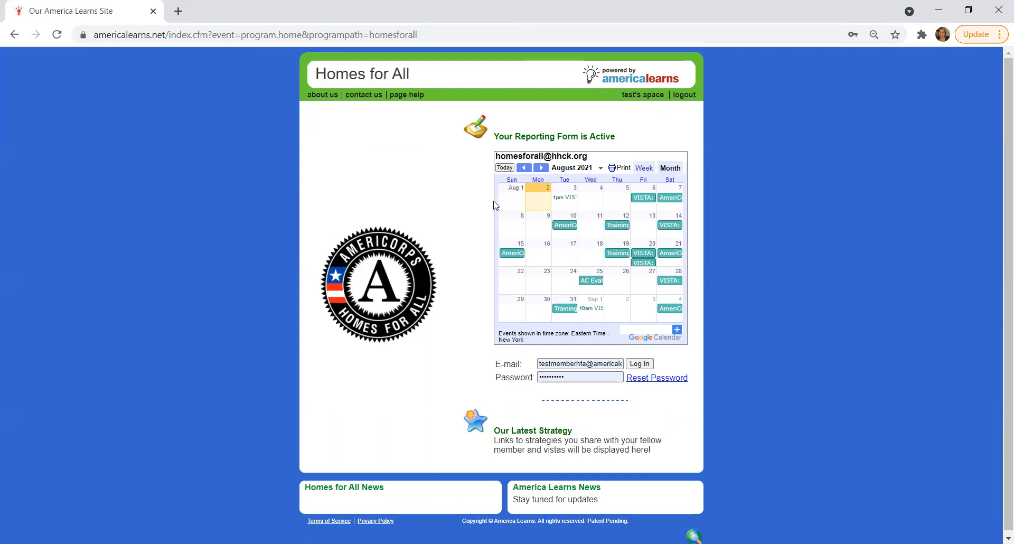
scroll(457, 350, "down", 1)
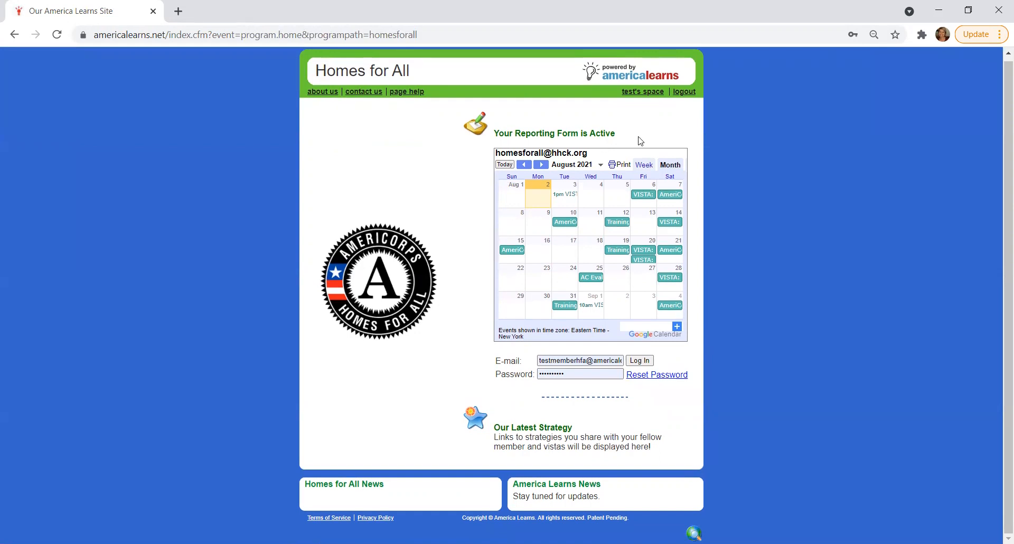